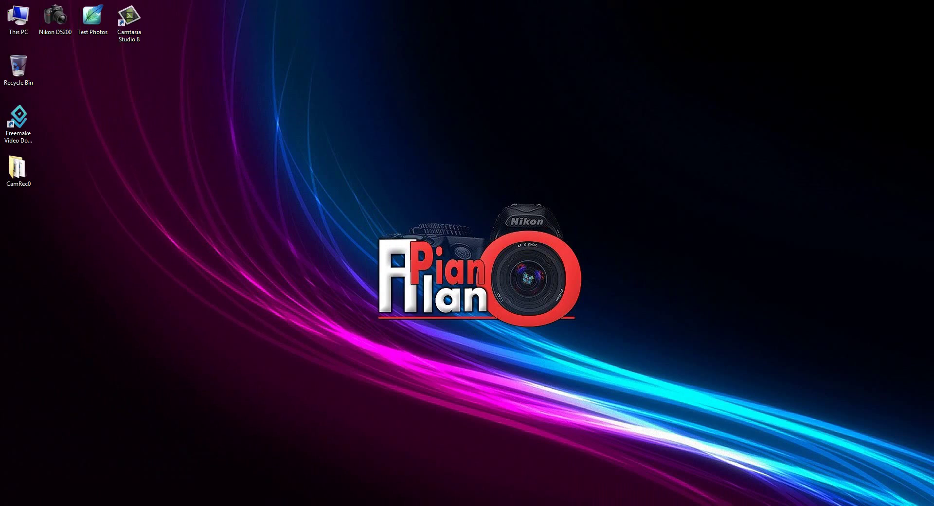
Step: Launch Adobe Photoshop CS6 from the Windows Start screen
{"action": "key", "text": "super"}
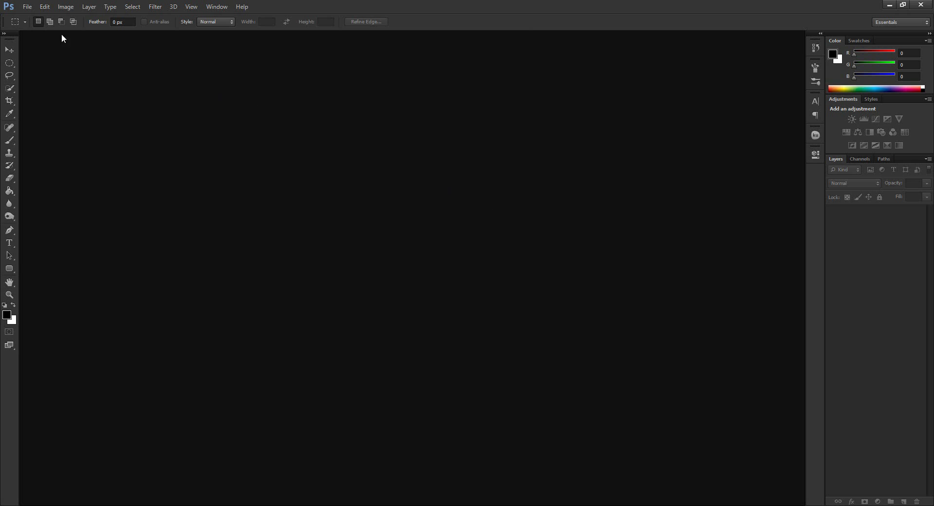
Step: Create a new 1930×1090 px document at 300 ppi
{"action": "left_click", "coordinate": [27, 7]}
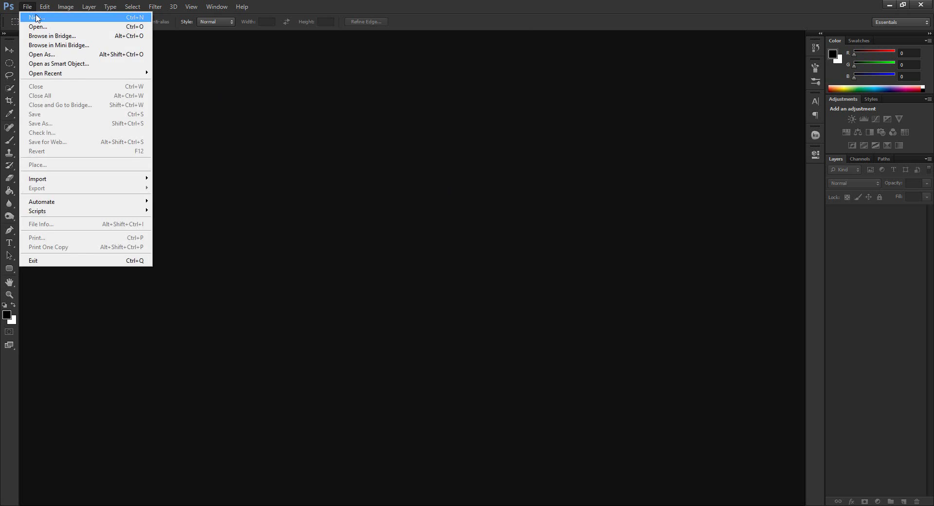
{"action": "left_click", "coordinate": [34, 15]}
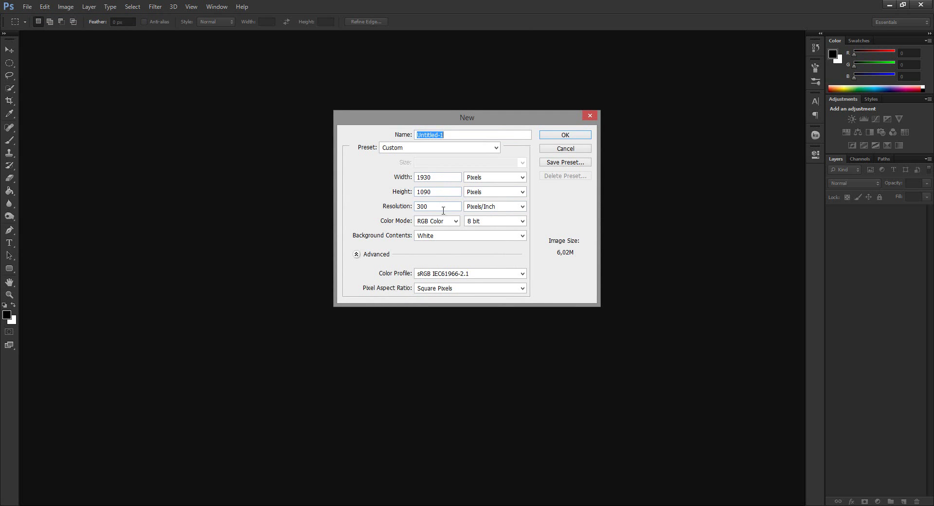
{"action": "left_click", "coordinate": [565, 135]}
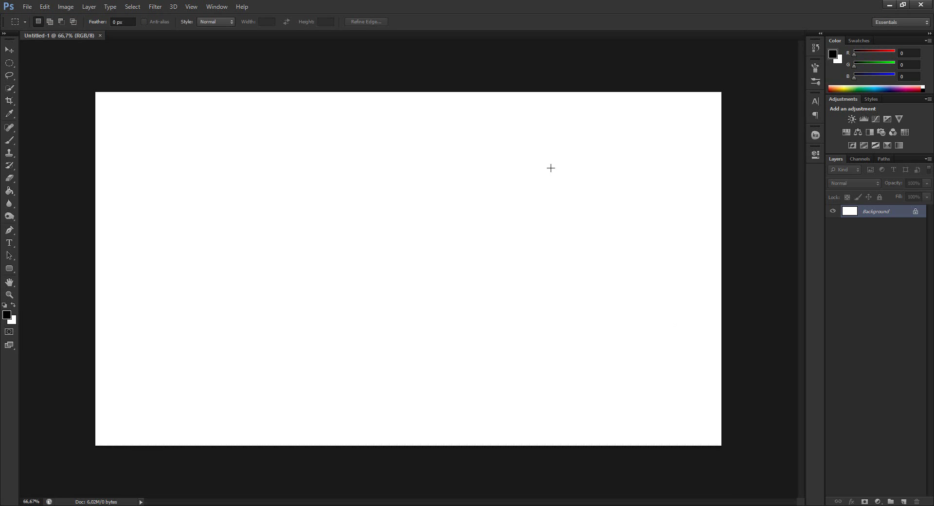
Step: Fill the Background layer solid black with the Paint Bucket
{"action": "left_click", "coordinate": [9, 191]}
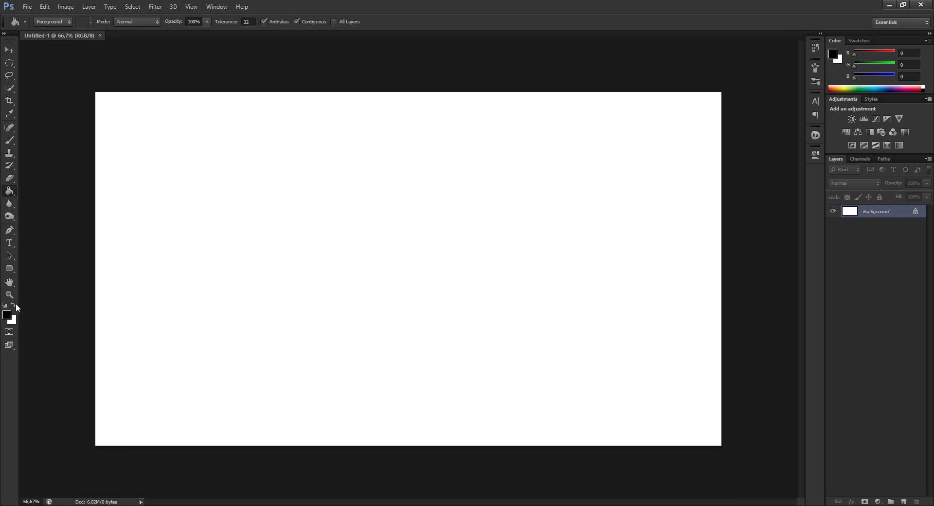
{"action": "left_click", "coordinate": [7, 314]}
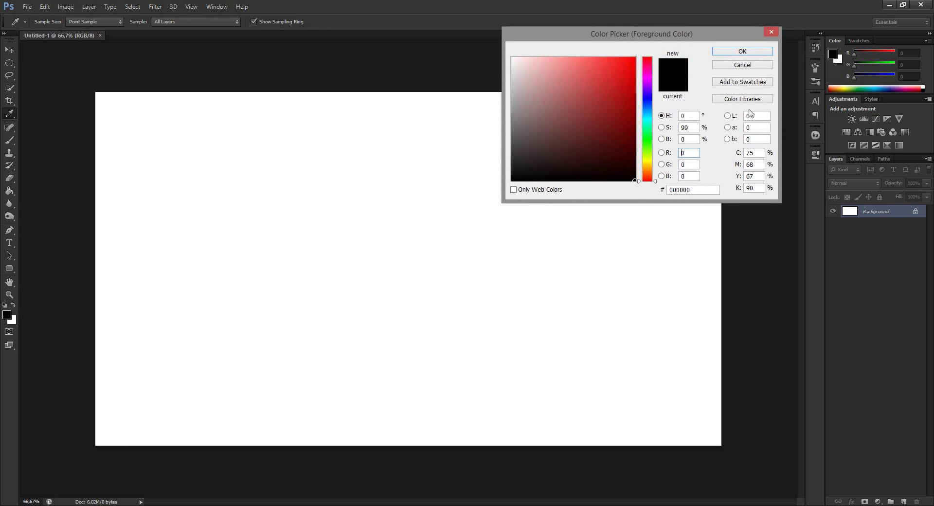
{"action": "left_click", "coordinate": [750, 52]}
{"action": "left_click", "coordinate": [412, 235]}
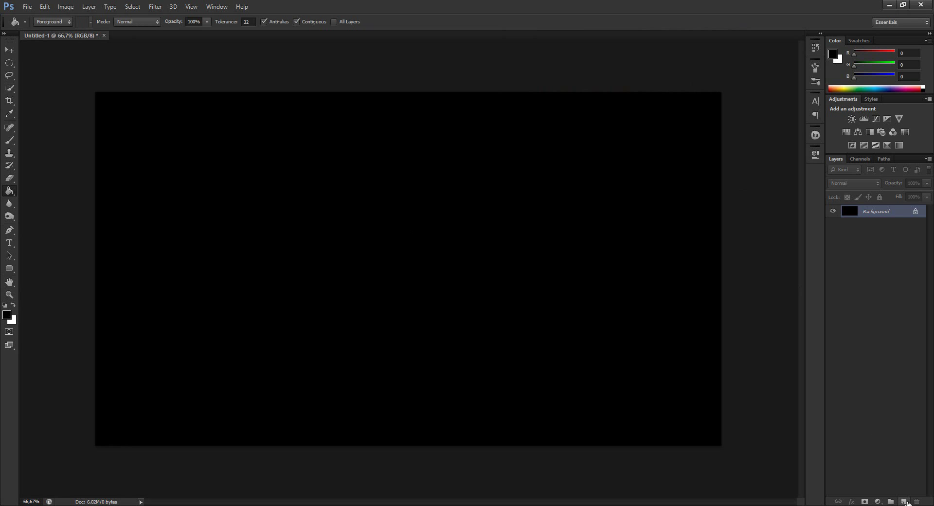
Step: Add an empty Layer 1, then type NIKON in bold white letters at the canvas centre
{"action": "left_click", "coordinate": [904, 501]}
{"action": "left_click", "coordinate": [900, 226]}
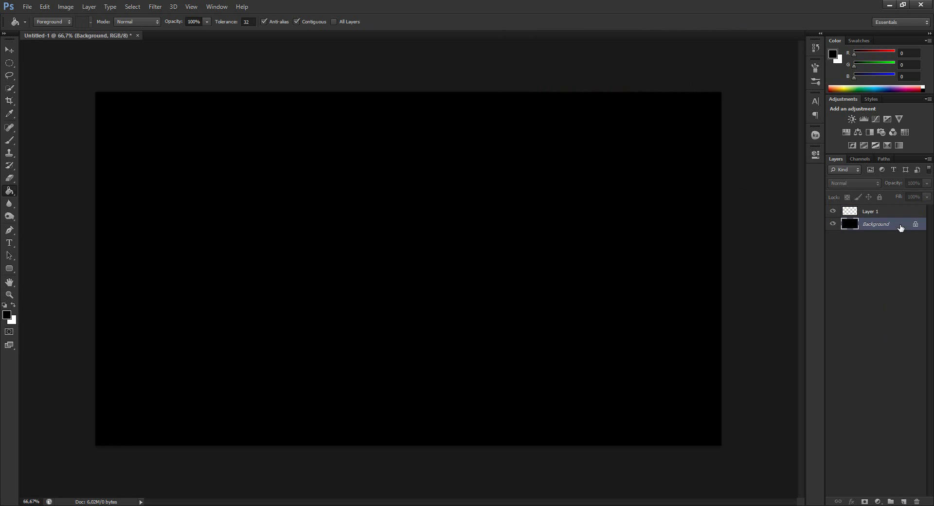
{"action": "left_click", "coordinate": [9, 242]}
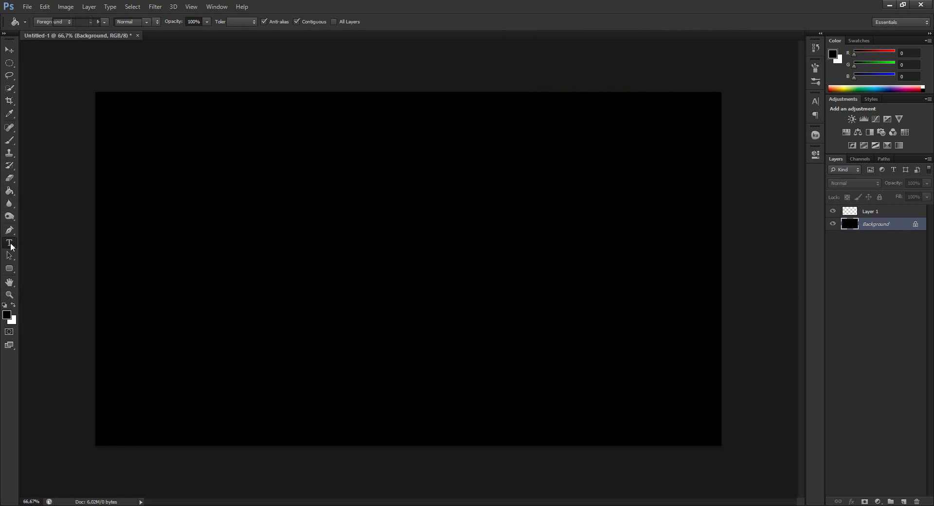
{"action": "left_click", "coordinate": [347, 243]}
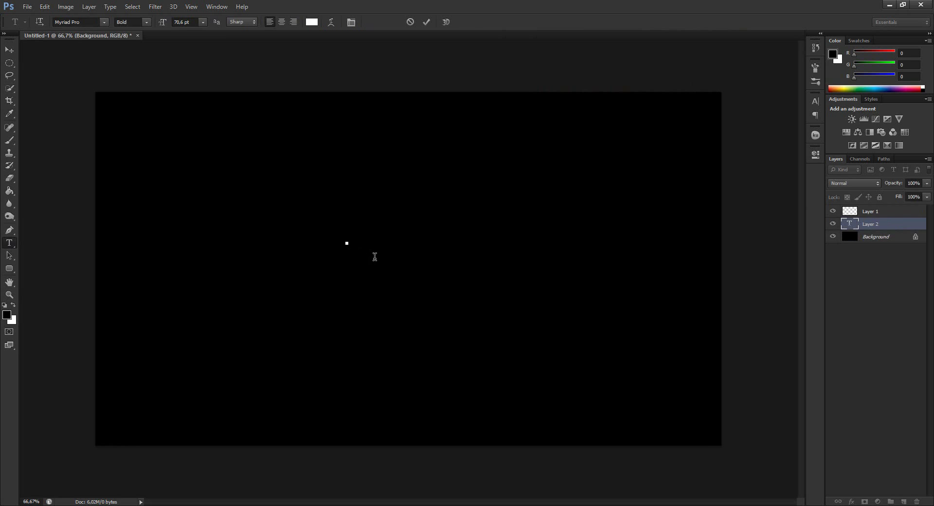
{"action": "type", "text": "M"}
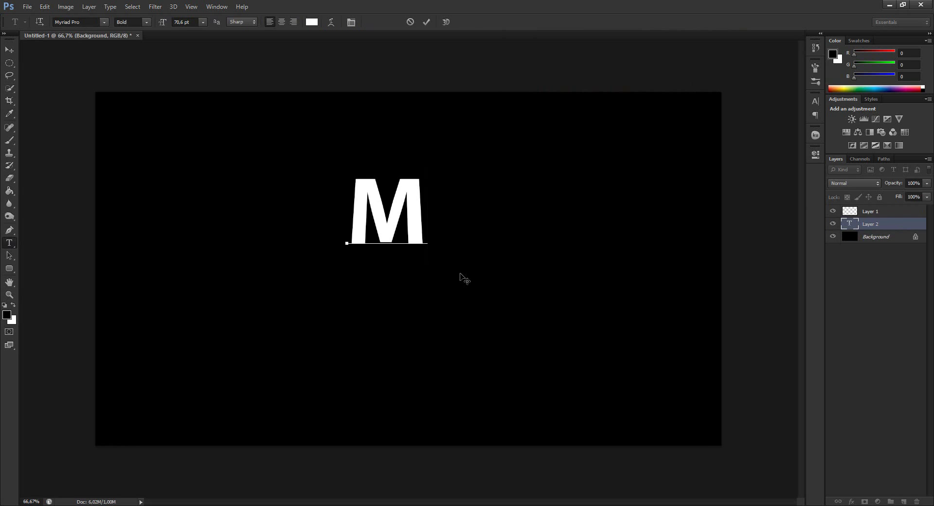
{"action": "key", "text": "BackSpace"}
{"action": "type", "text": "NIKO"}
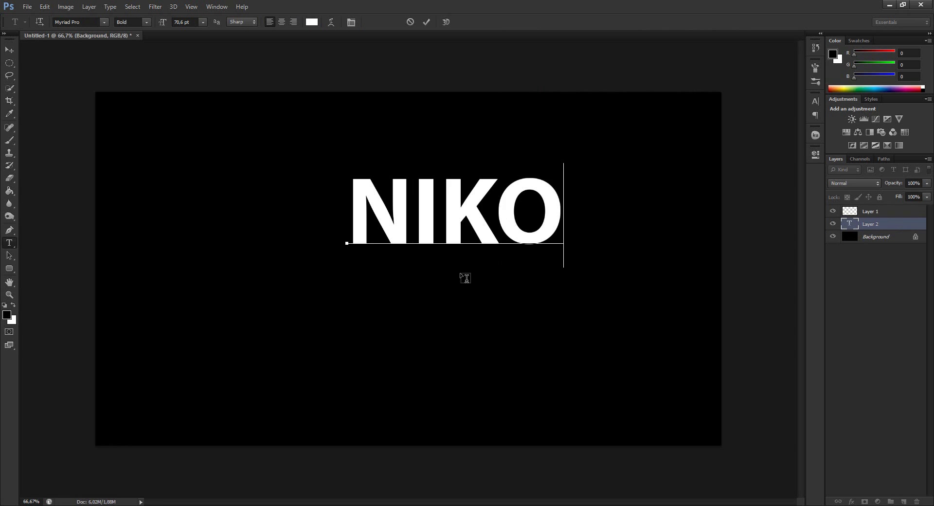
{"action": "type", "text": "N"}
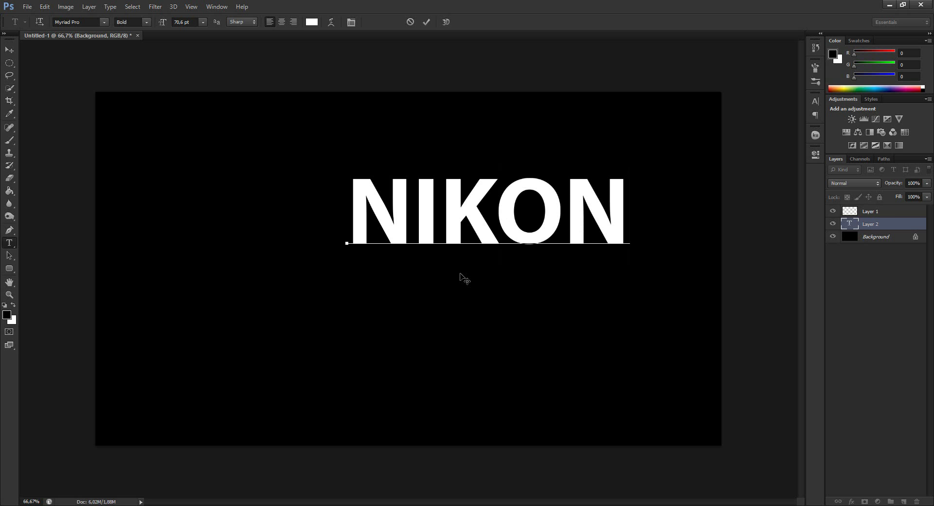
Step: Enlarge the NIKON text to about 114 pt and commit the edit
{"action": "key", "text": "ctrl"}
{"action": "mouse_move", "coordinate": [333, 274]}
{"action": "left_mouse_down"}
{"action": "mouse_move", "coordinate": [240, 286]}
{"action": "mouse_move", "coordinate": [235, 327]}
{"action": "left_mouse_up"}
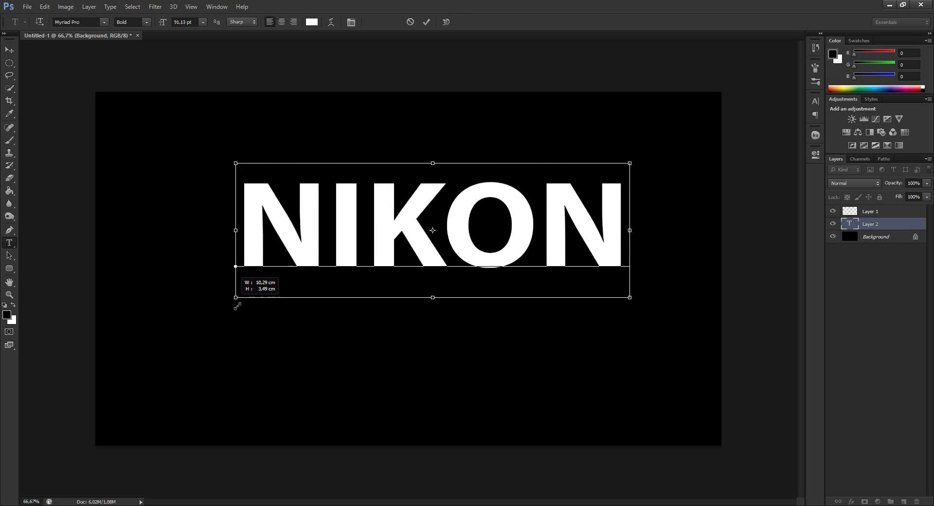
{"action": "key", "text": "ctrl"}
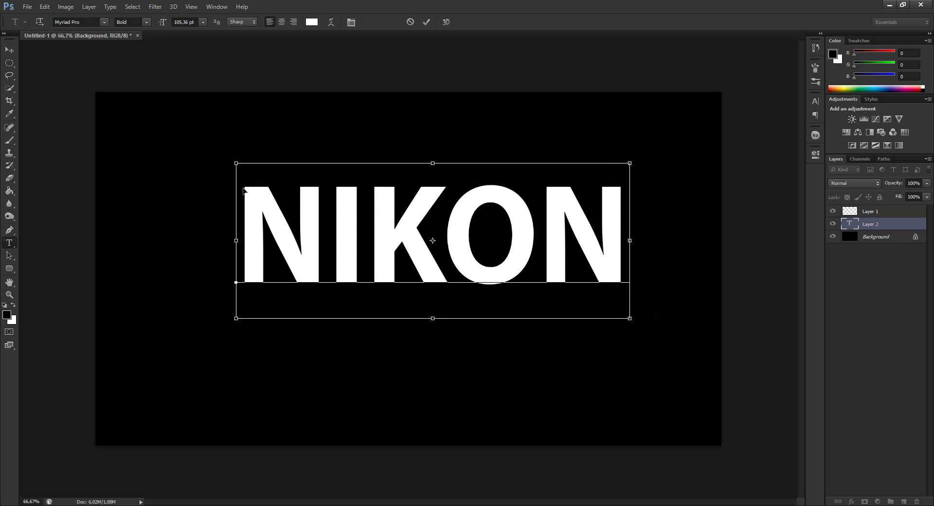
{"action": "left_click_drag", "start_coordinate": [241, 167], "coordinate": [179, 155]}
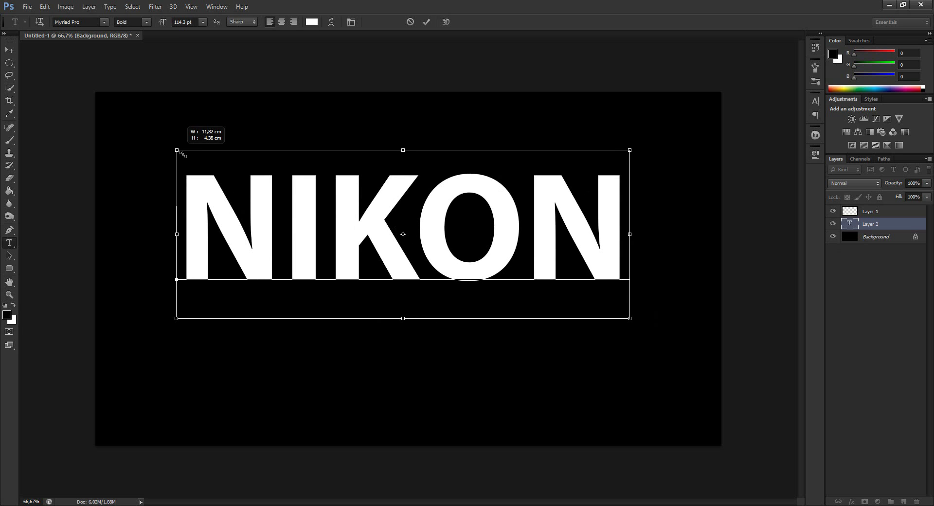
{"action": "left_click_drag", "start_coordinate": [365, 380], "coordinate": [375, 381]}
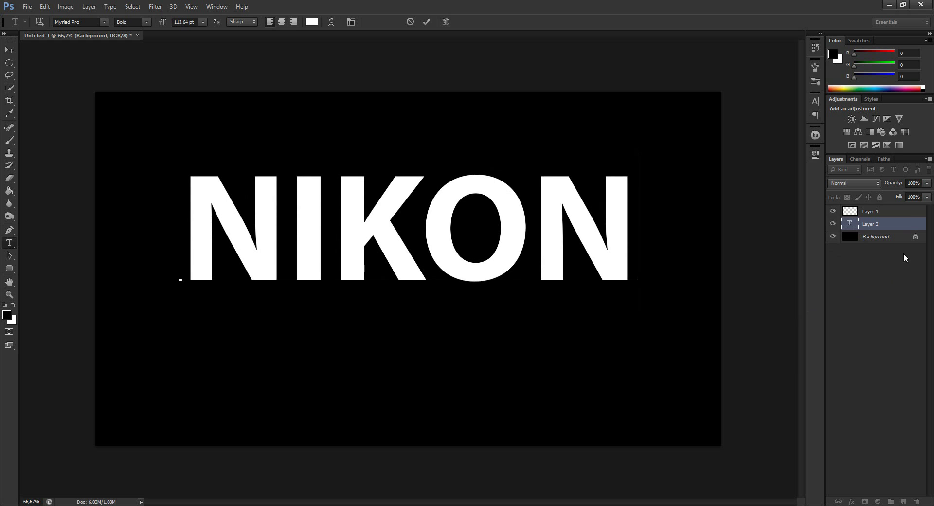
{"action": "left_click", "coordinate": [917, 228]}
Step: Scale NIKON up further with Free Transform and centre it on the canvas
{"action": "key", "text": "v"}
{"action": "left_click_drag", "start_coordinate": [621, 316], "coordinate": [619, 315]}
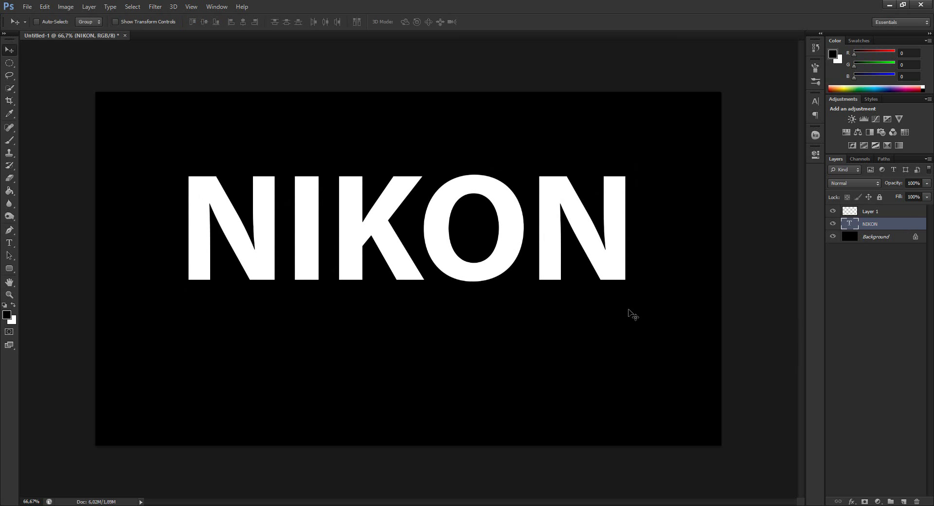
{"action": "key", "text": "ctrl+t"}
{"action": "left_click_drag", "start_coordinate": [638, 321], "coordinate": [672, 336]}
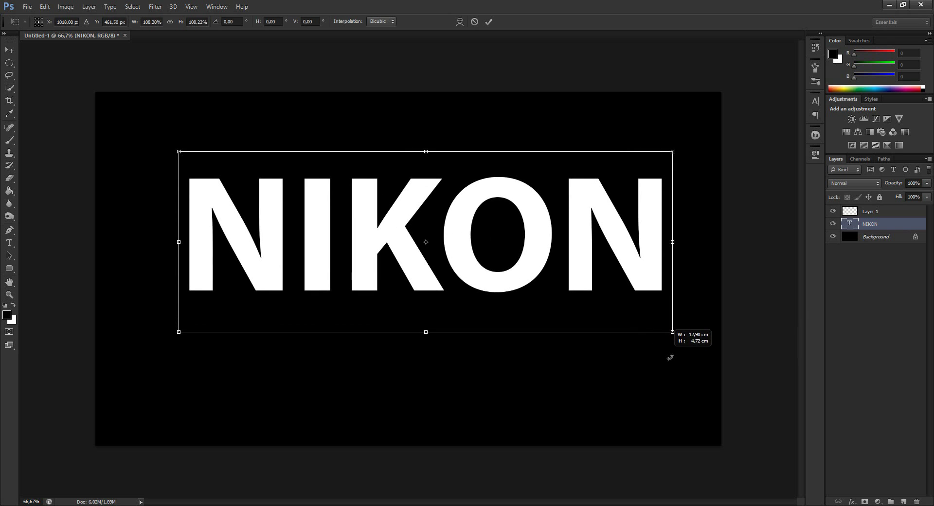
{"action": "key", "text": "Return"}
{"action": "left_click_drag", "start_coordinate": [592, 235], "coordinate": [572, 234]}
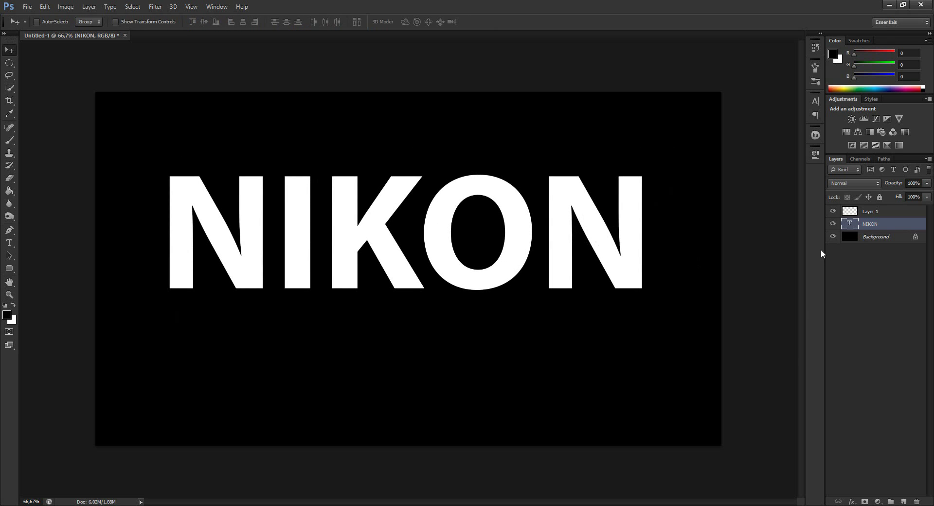
Step: Add a black Solid Color fill layer above Layer 1
{"action": "left_click", "coordinate": [912, 216]}
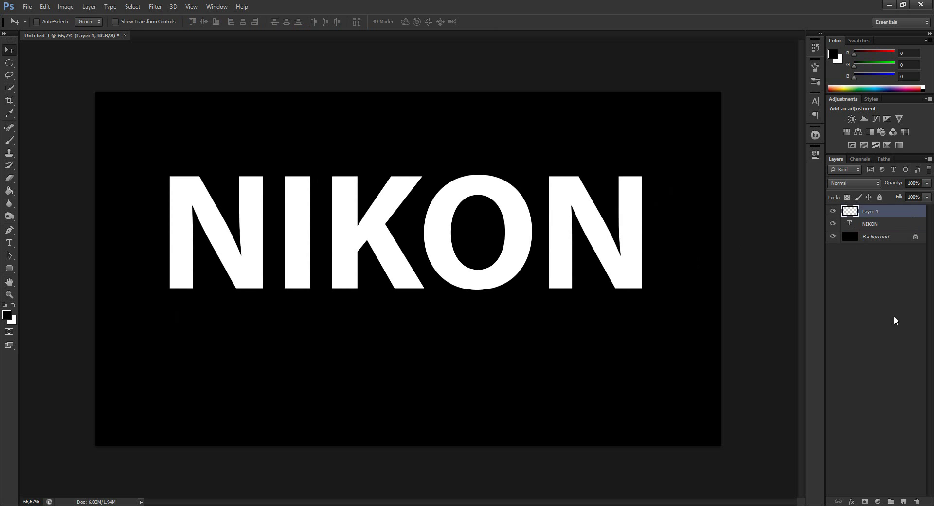
{"action": "left_click", "coordinate": [879, 499]}
{"action": "left_click", "coordinate": [888, 290]}
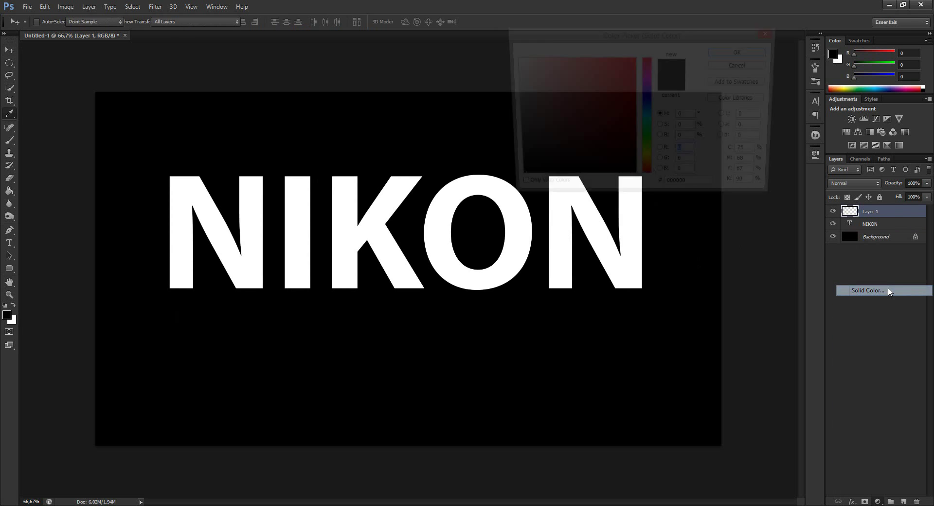
{"action": "left_click_drag", "start_coordinate": [628, 177], "coordinate": [640, 186]}
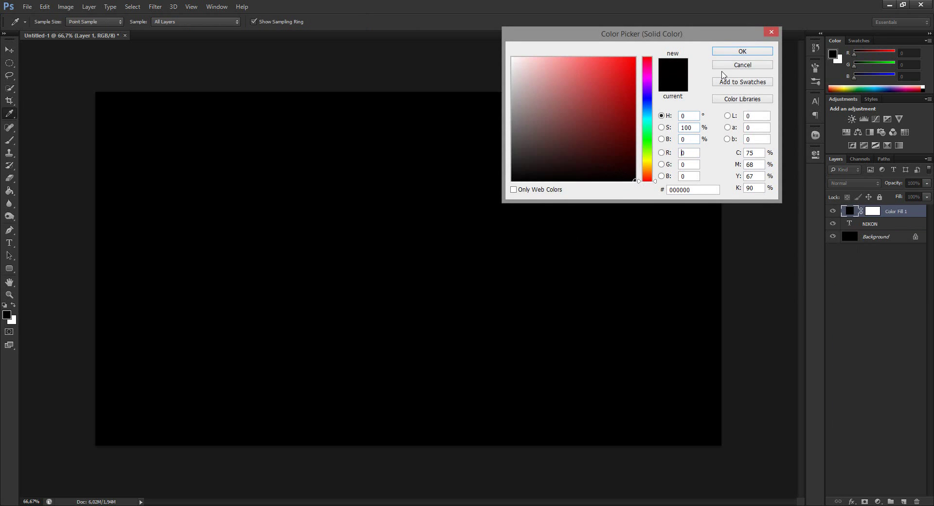
{"action": "left_click", "coordinate": [735, 55]}
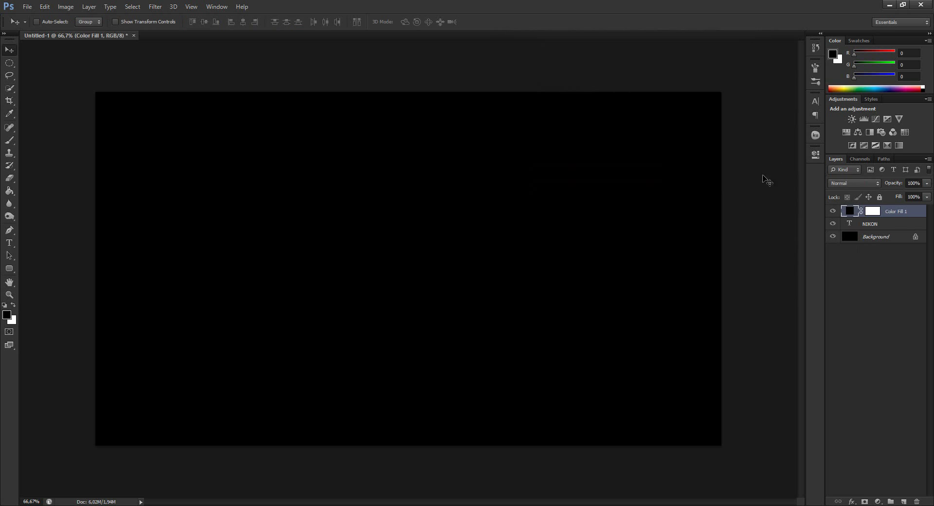
Step: Rasterize the fill and add 60% Gaussian monochromatic noise
{"action": "left_click", "coordinate": [162, 9]}
{"action": "mouse_move", "coordinate": [162, 124]}
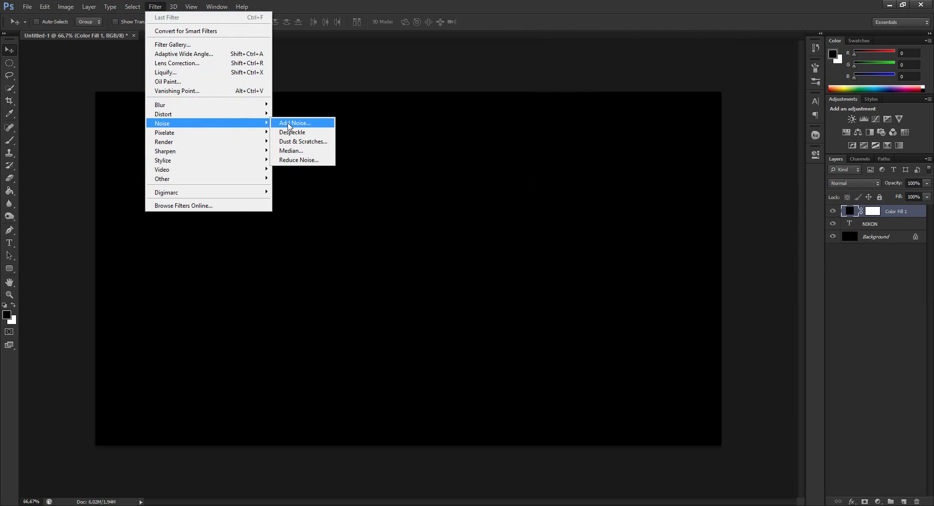
{"action": "left_click", "coordinate": [325, 127]}
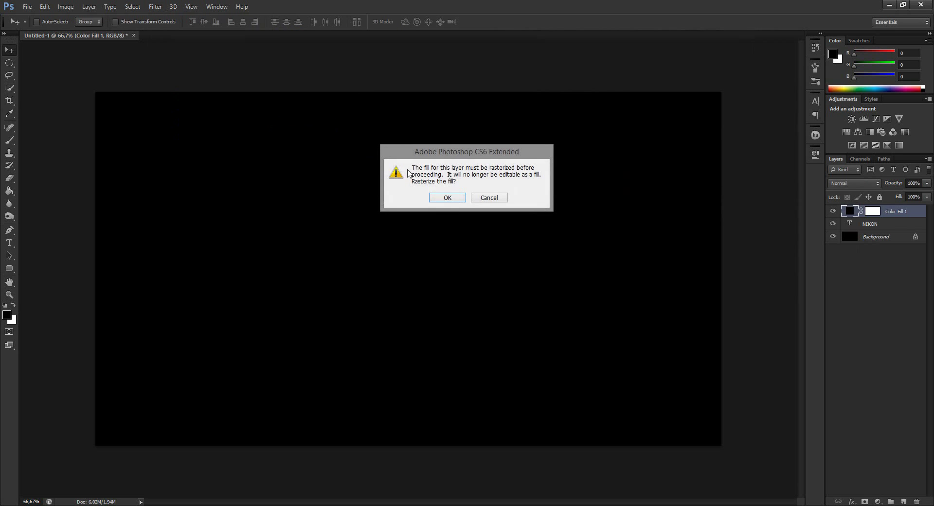
{"action": "left_click", "coordinate": [446, 199]}
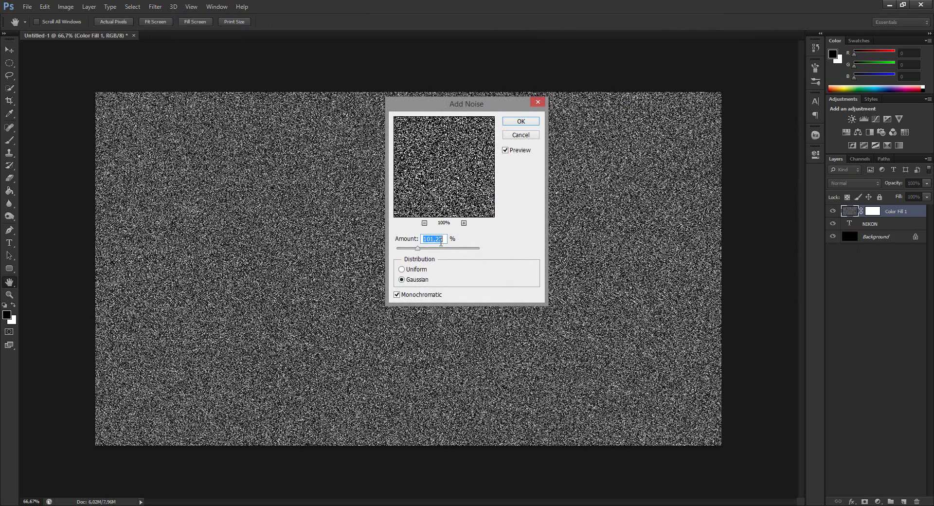
{"action": "type", "text": "60"}
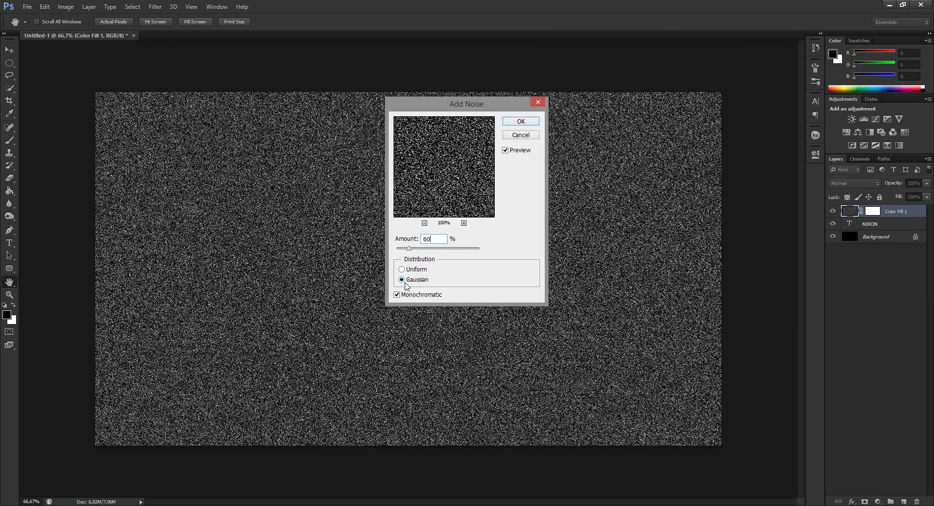
{"action": "left_click", "coordinate": [520, 121]}
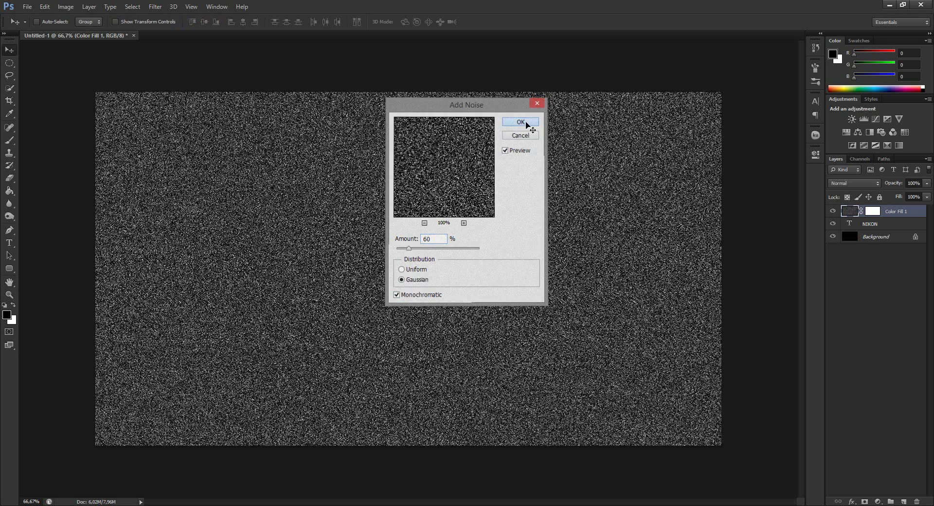
Step: Apply a Motion Blur of 65° angle and 45 px distance to the noise fill
{"action": "left_click", "coordinate": [156, 7]}
{"action": "mouse_move", "coordinate": [208, 105]}
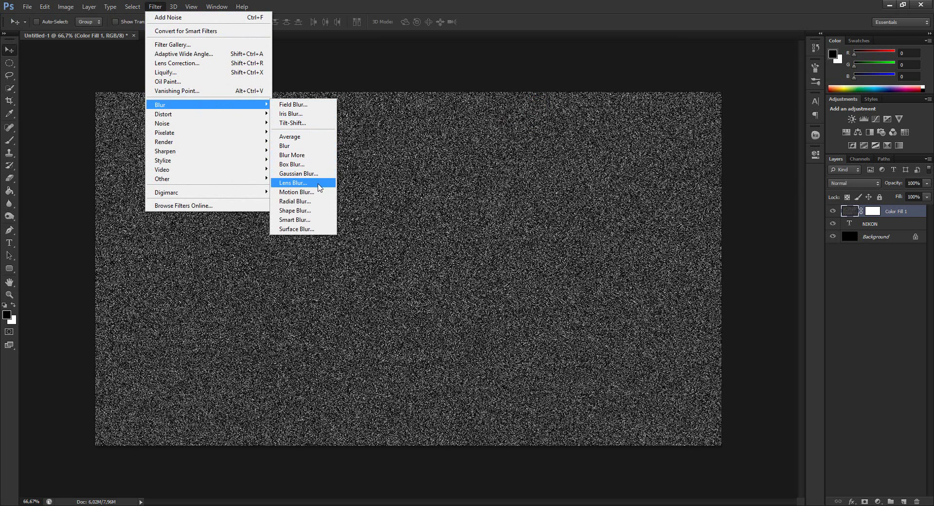
{"action": "left_click", "coordinate": [319, 192]}
{"action": "left_click", "coordinate": [538, 202]}
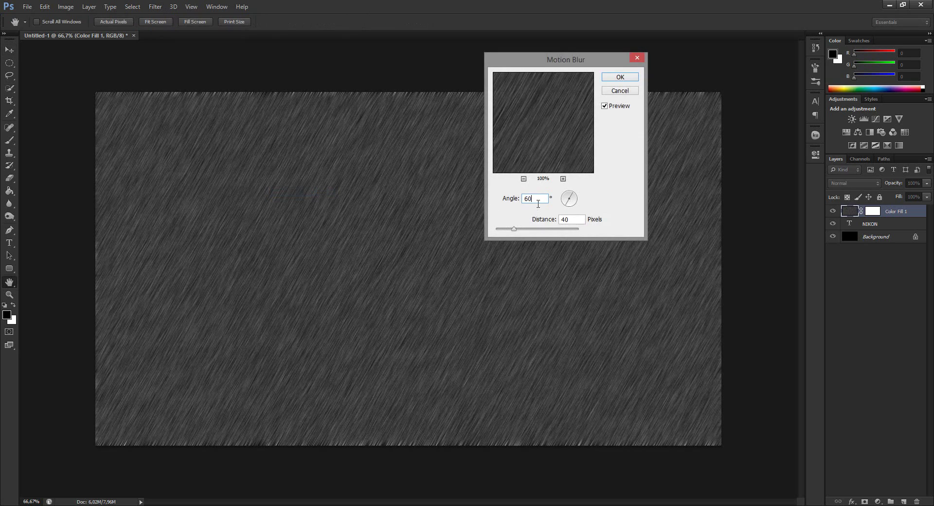
{"action": "type", "text": "6"}
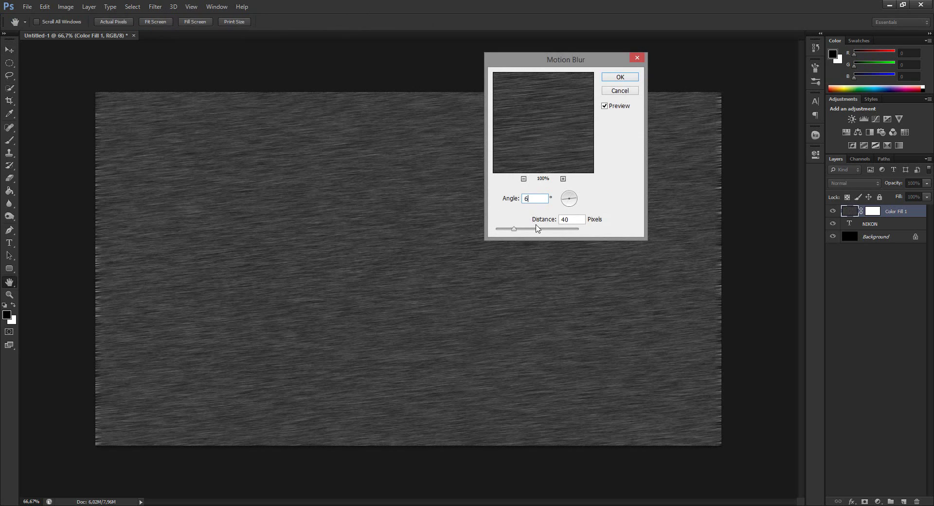
{"action": "type", "text": "5"}
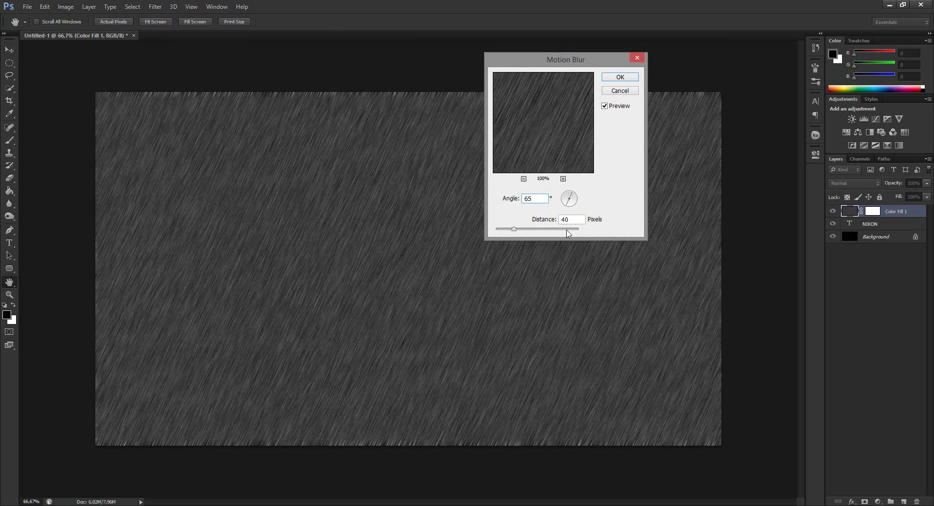
{"action": "double_click", "coordinate": [573, 223]}
{"action": "type", "text": "4"}
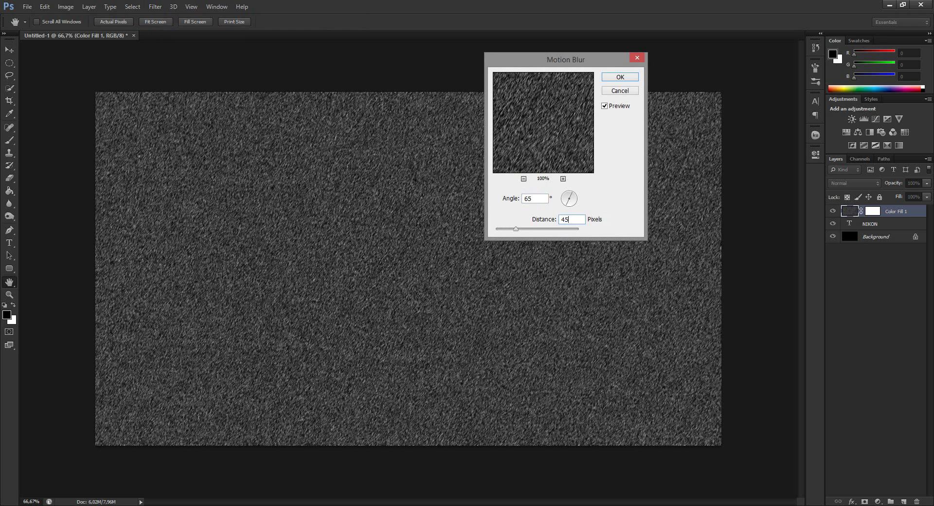
{"action": "type", "text": "5"}
{"action": "left_click", "coordinate": [620, 78]}
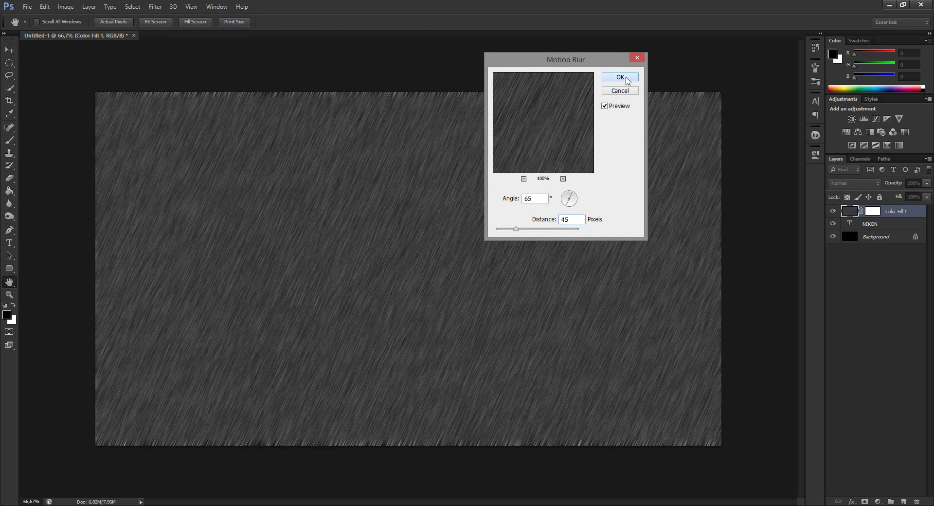
Step: Crop a few pixels off the top, left, right and bottom canvas edges
{"action": "left_click", "coordinate": [10, 101]}
{"action": "left_click_drag", "start_coordinate": [412, 96], "coordinate": [412, 102]}
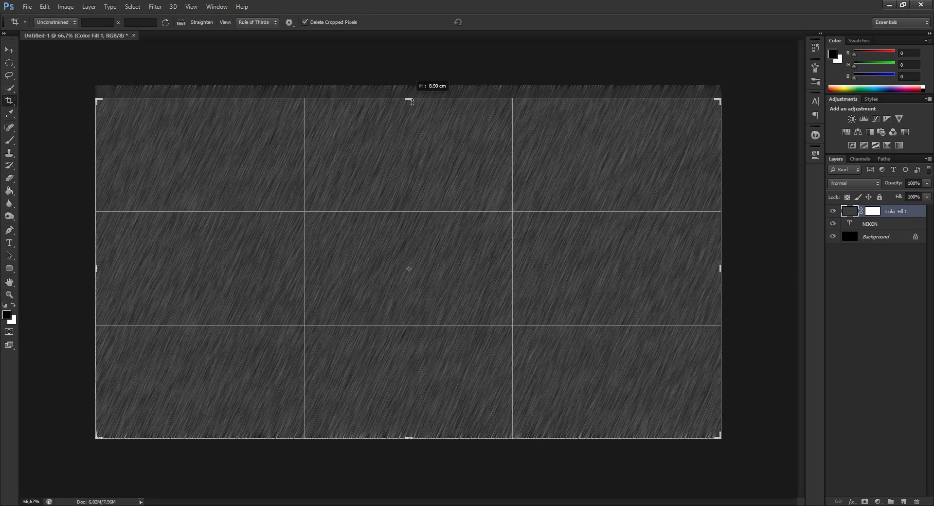
{"action": "left_click_drag", "start_coordinate": [103, 271], "coordinate": [113, 271]}
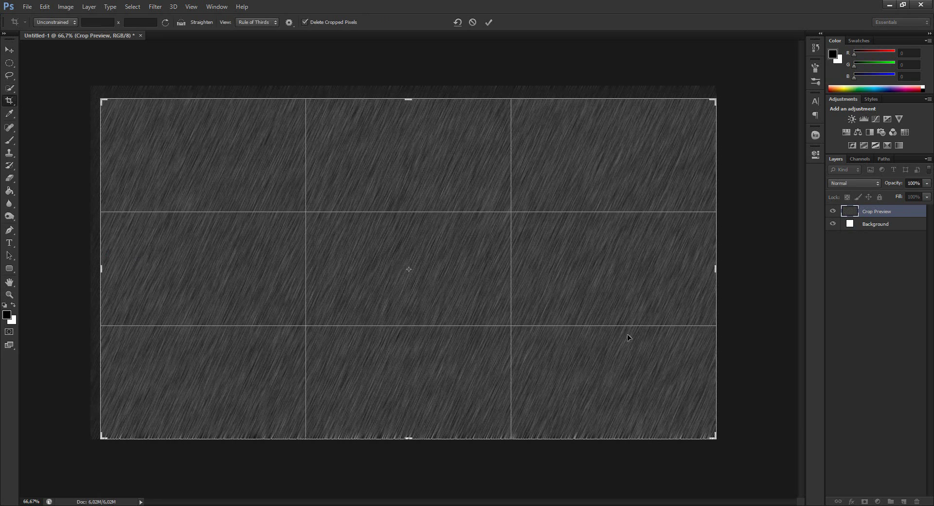
{"action": "left_click_drag", "start_coordinate": [723, 279], "coordinate": [717, 263]}
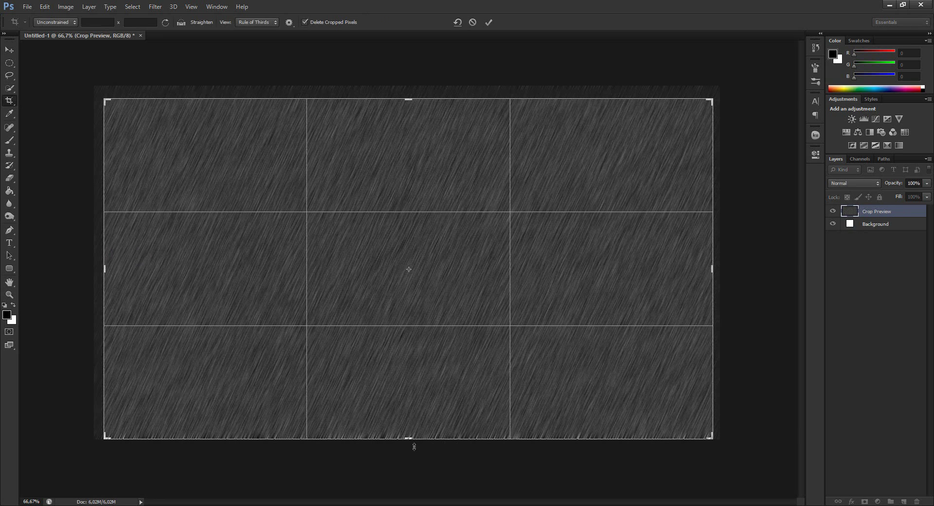
{"action": "left_click_drag", "start_coordinate": [414, 446], "coordinate": [414, 432]}
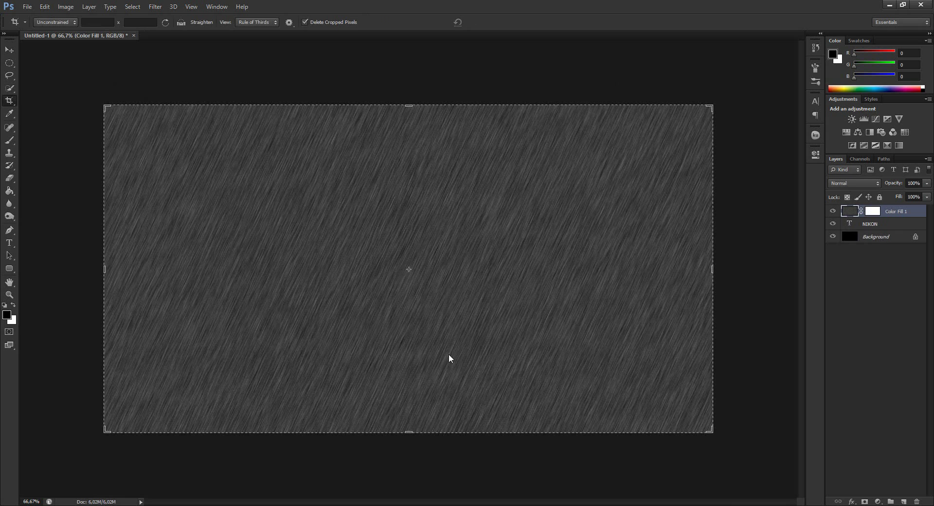
{"action": "key", "text": "m"}
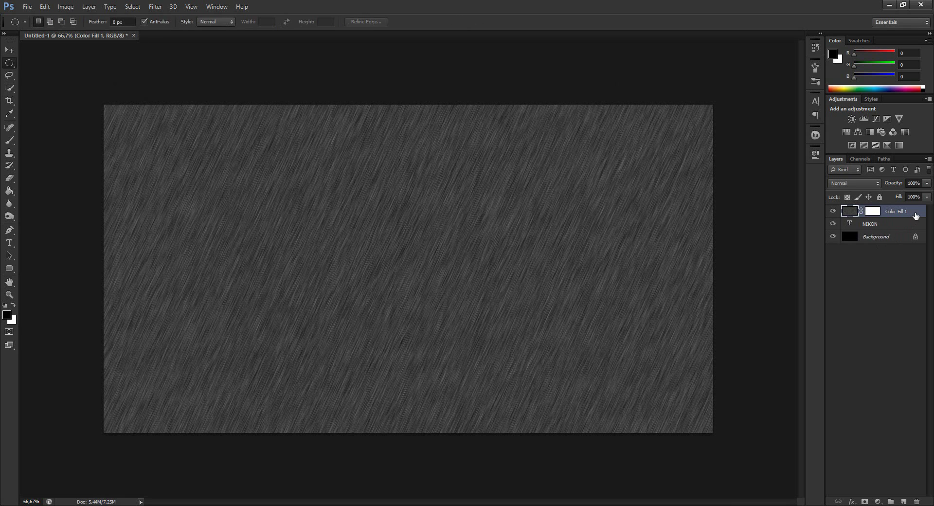
Step: Clip Color Fill 1 to the NIKON layer and bring up NIKON's layer effects list
{"action": "right_click", "coordinate": [916, 216]}
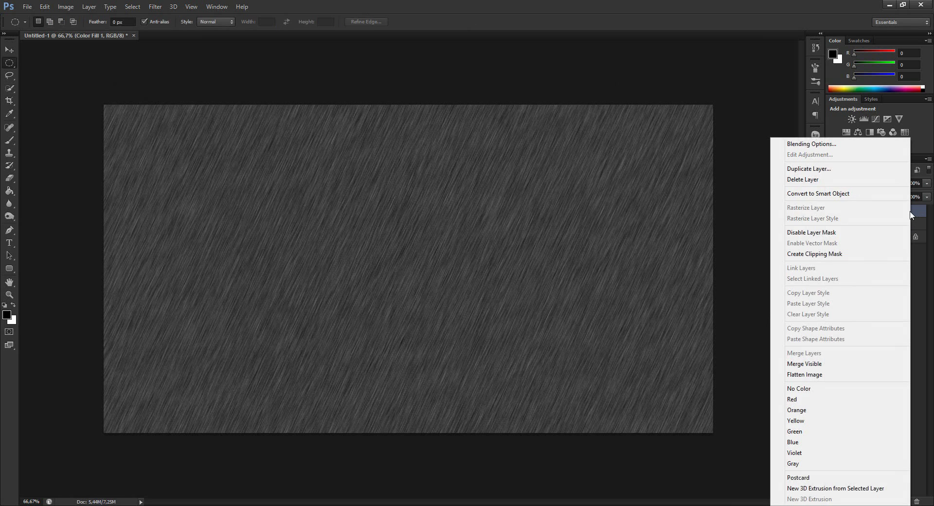
{"action": "left_click", "coordinate": [871, 252]}
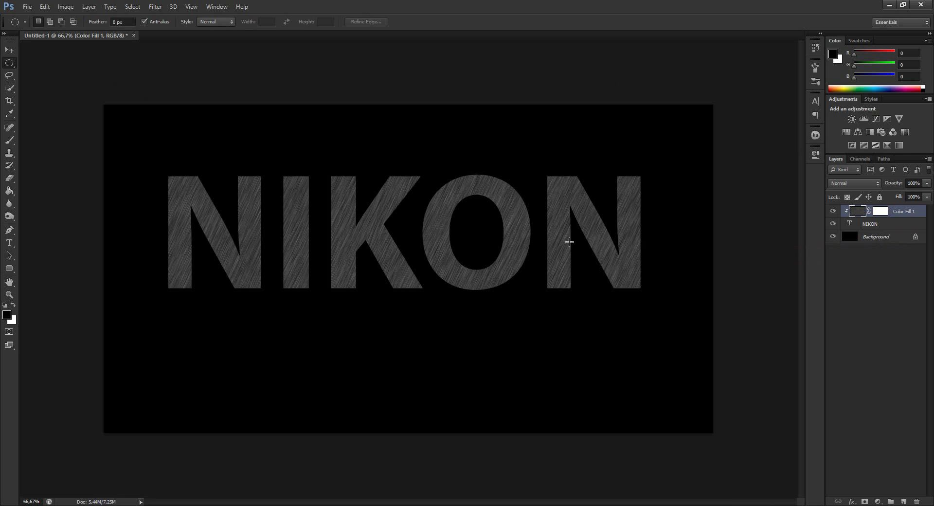
{"action": "left_click", "coordinate": [919, 226]}
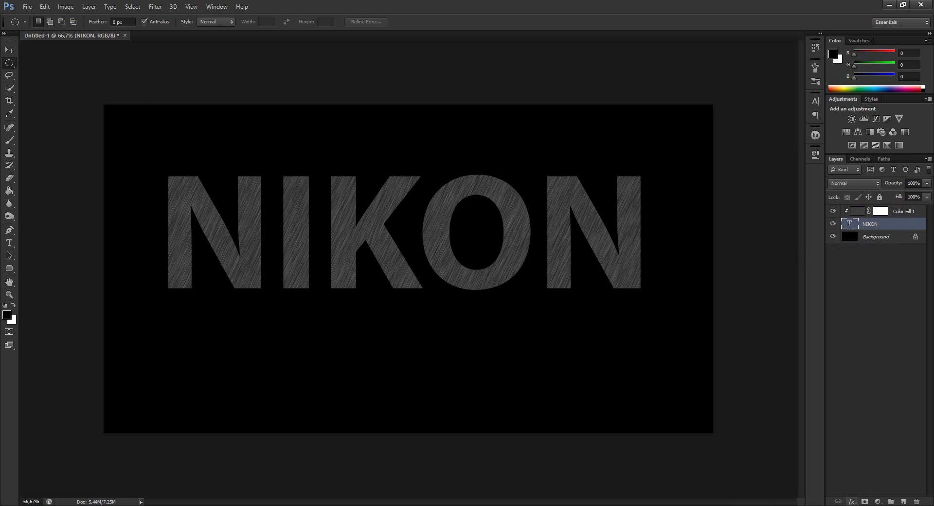
{"action": "left_click", "coordinate": [851, 501]}
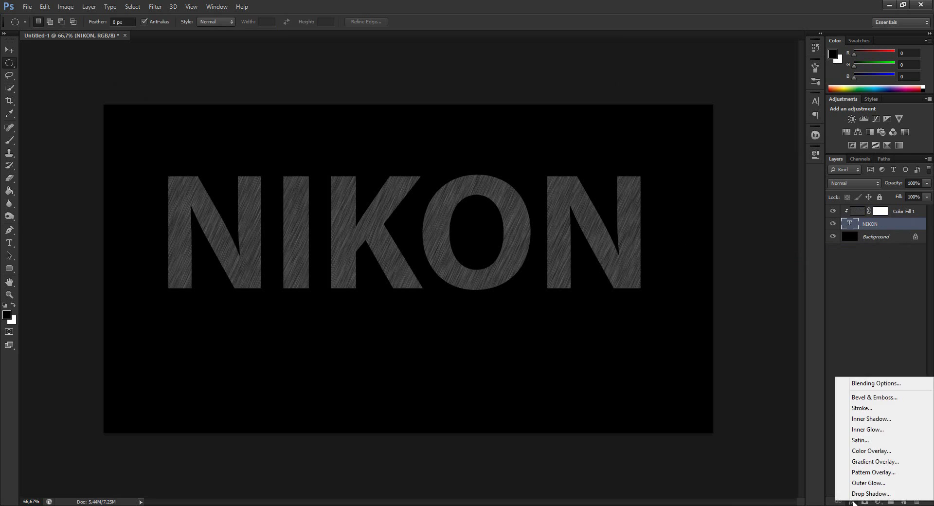
Step: Add a Chisel Hard Outer Bevel to NIKON with depth 125% and size 10 px
{"action": "left_click", "coordinate": [898, 384]}
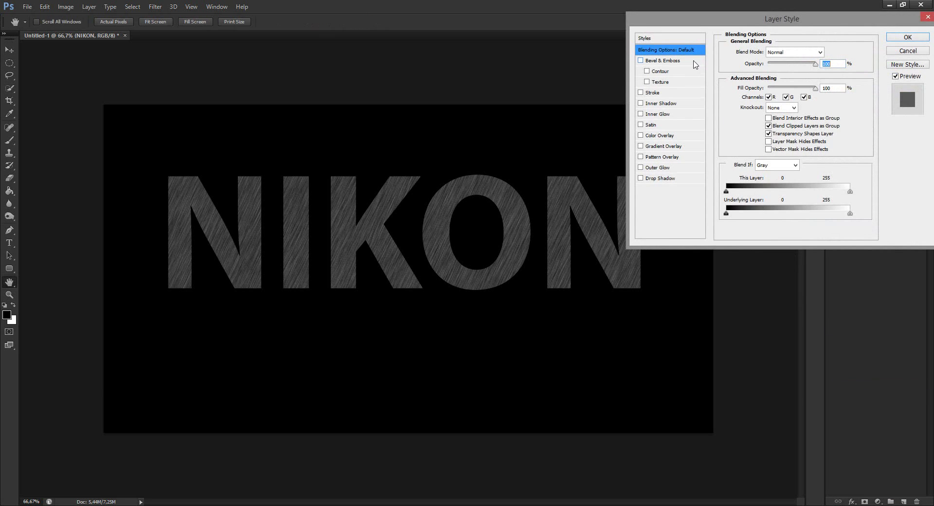
{"action": "left_click", "coordinate": [695, 62]}
{"action": "left_click", "coordinate": [805, 52]}
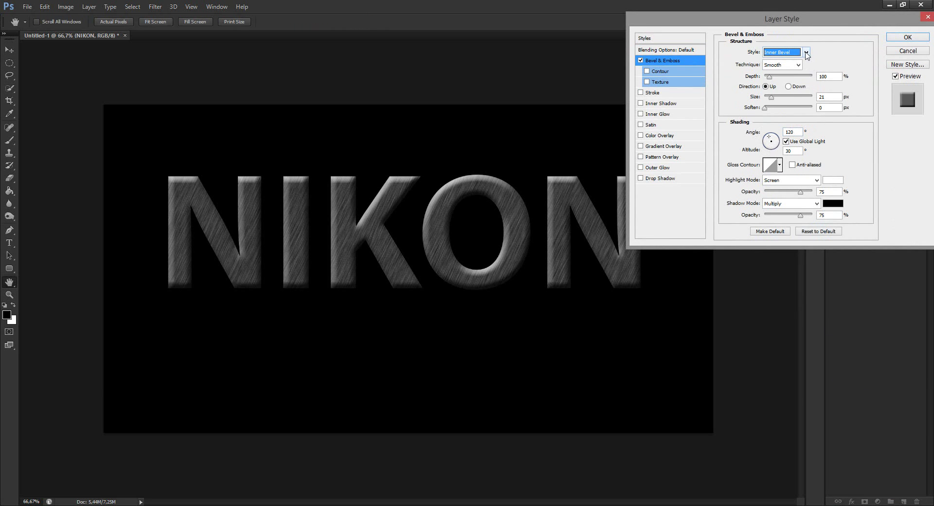
{"action": "left_click", "coordinate": [802, 62]}
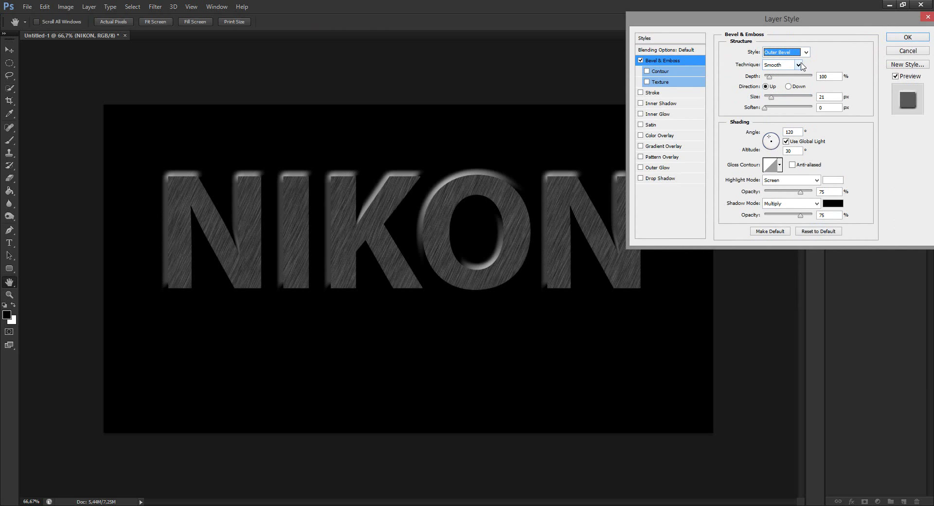
{"action": "left_click", "coordinate": [798, 65]}
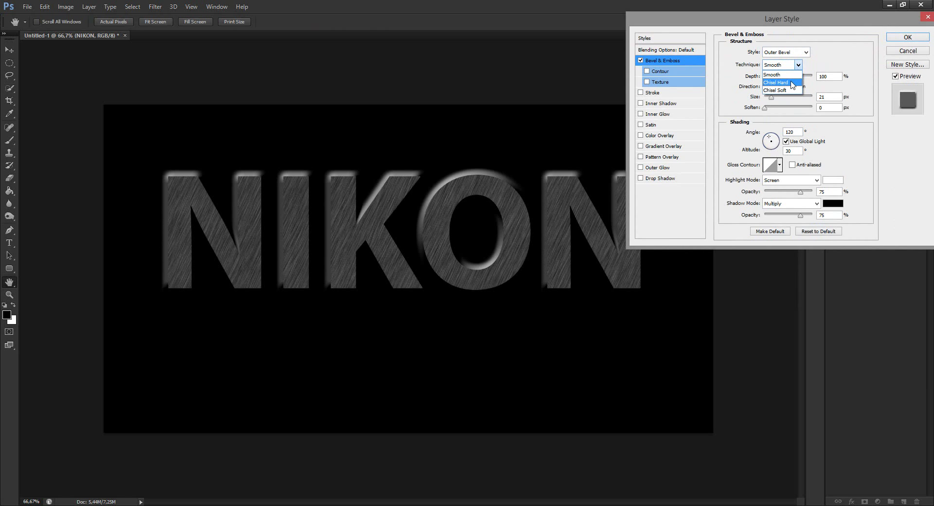
{"action": "left_click", "coordinate": [793, 84]}
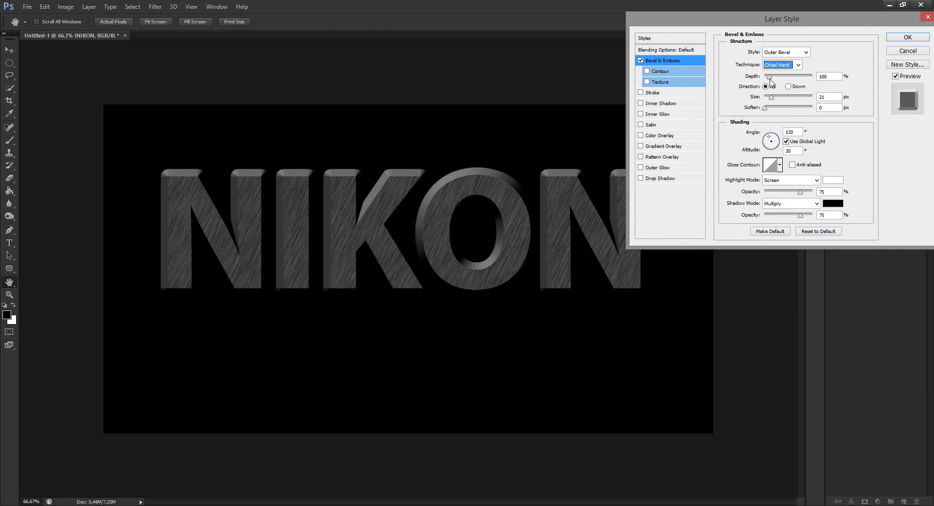
{"action": "left_click_drag", "start_coordinate": [770, 100], "coordinate": [770, 101]}
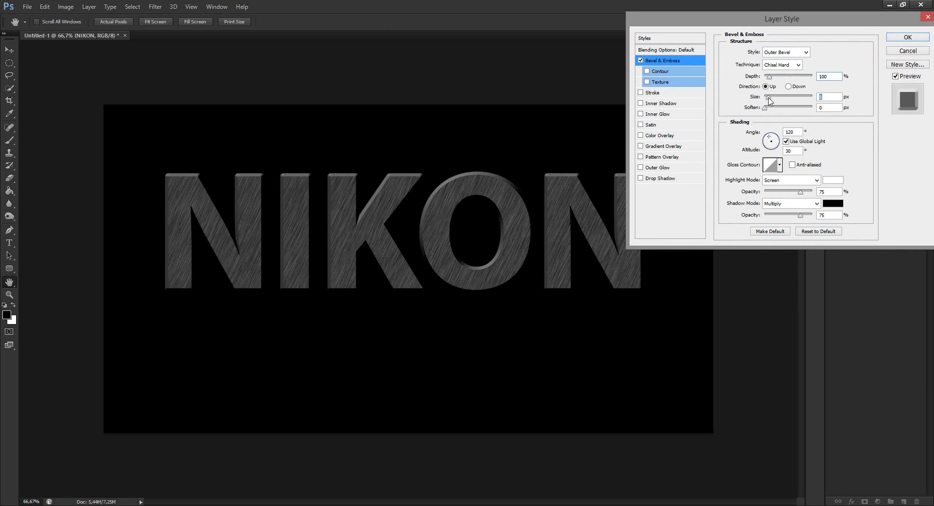
{"action": "type", "text": "9"}
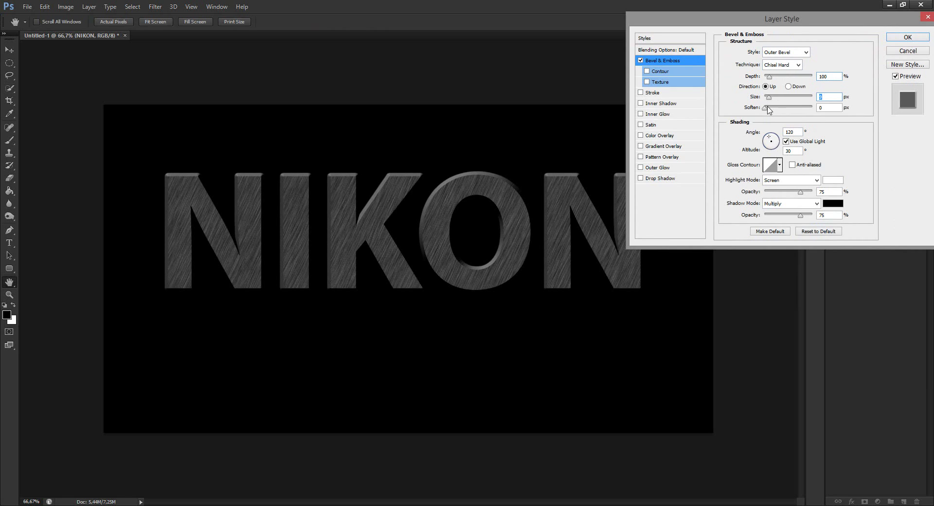
{"action": "left_click", "coordinate": [770, 107]}
{"action": "left_click_drag", "start_coordinate": [774, 108], "coordinate": [770, 111]}
{"action": "type", "text": "10"}
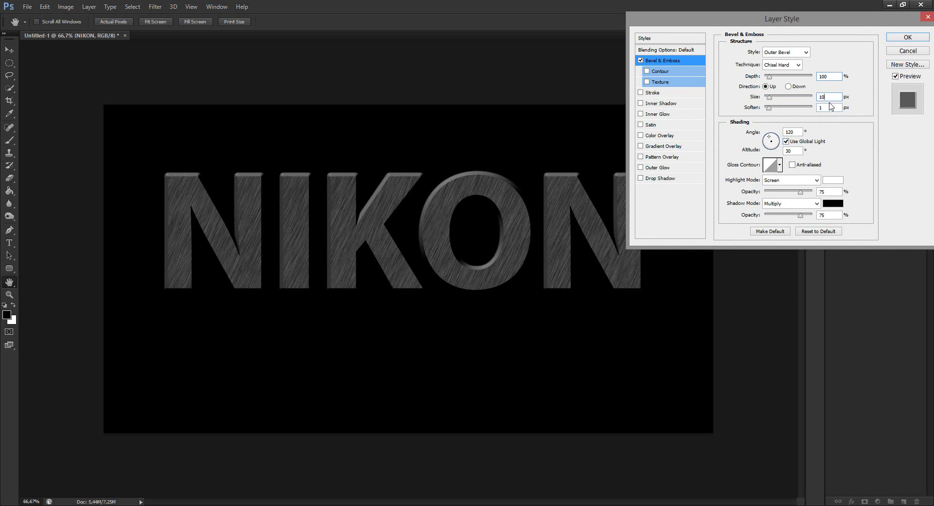
{"action": "left_click", "coordinate": [770, 78]}
{"action": "type", "text": "125"}
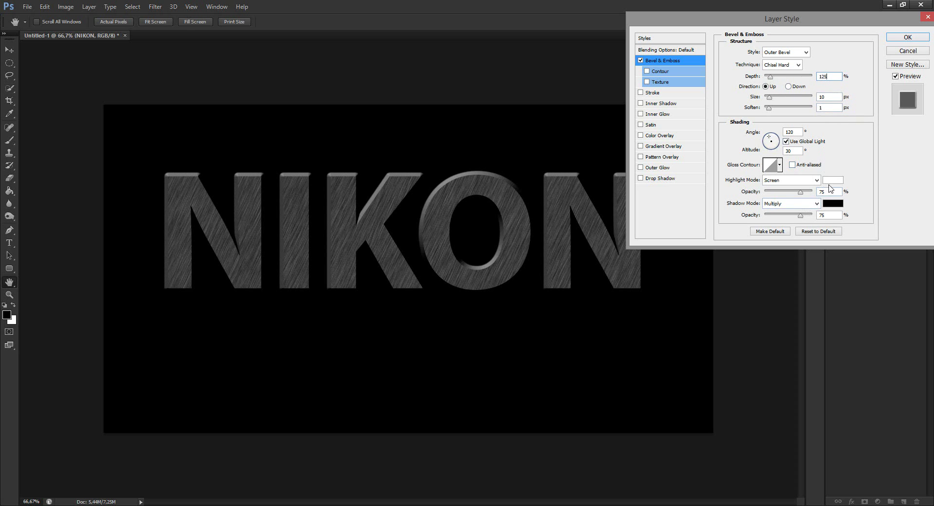
Step: Set the bevel highlight colour to pure white
{"action": "left_click", "coordinate": [834, 185]}
{"action": "left_click", "coordinate": [631, 84]}
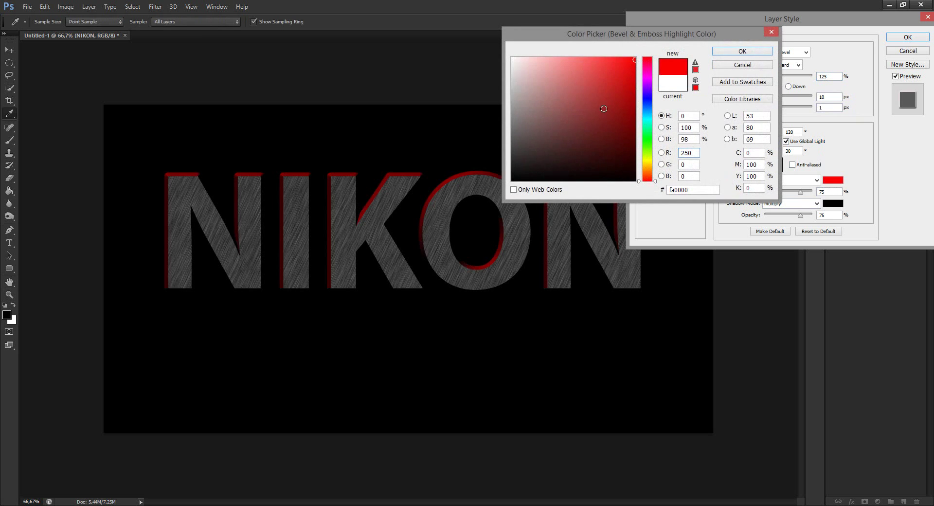
{"action": "left_click", "coordinate": [530, 74]}
{"action": "left_click_drag", "start_coordinate": [530, 74], "coordinate": [509, 61]}
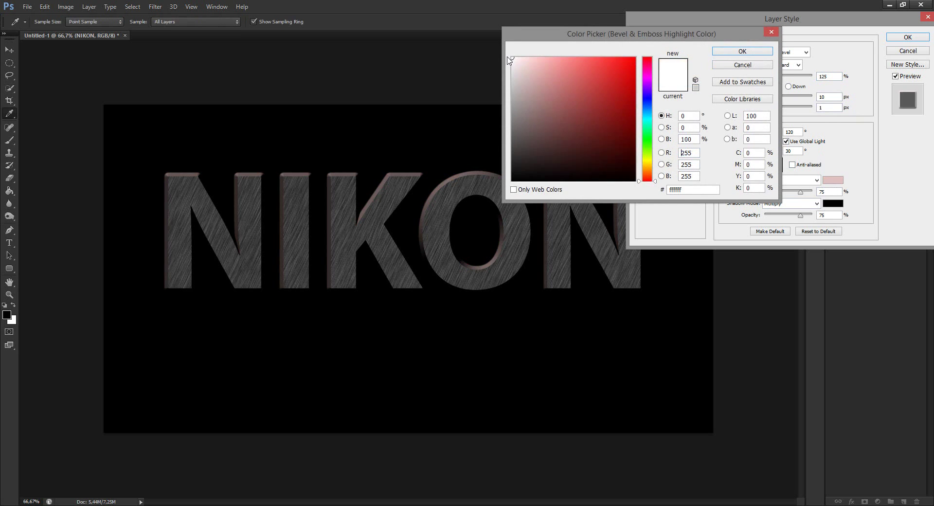
{"action": "left_click", "coordinate": [716, 54]}
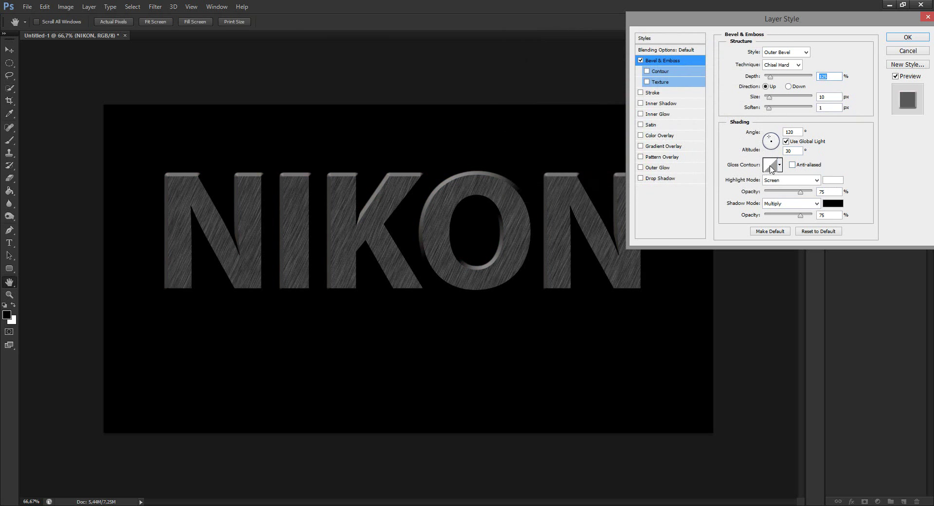
Step: Use the Ring gloss contour and set the bevel shadow opacity to 85%
{"action": "left_click", "coordinate": [770, 169]}
{"action": "left_click", "coordinate": [618, 126]}
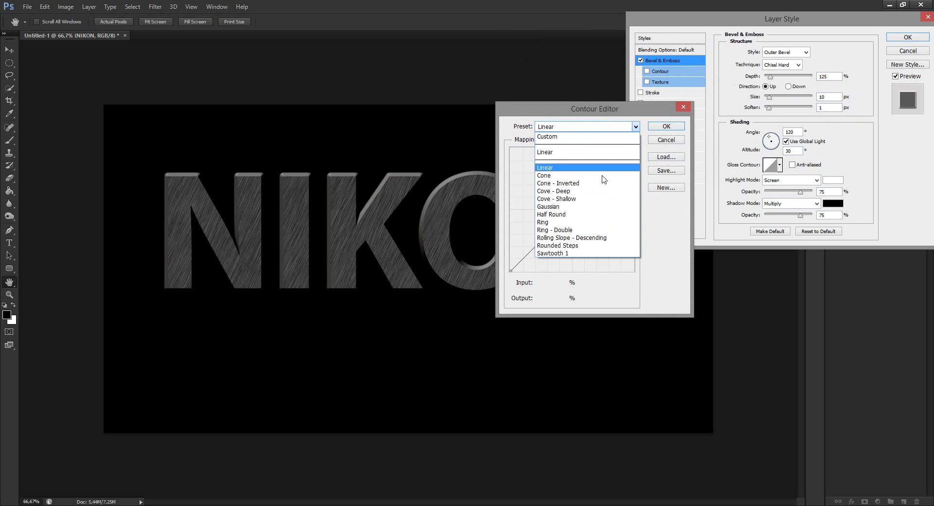
{"action": "left_click", "coordinate": [588, 223]}
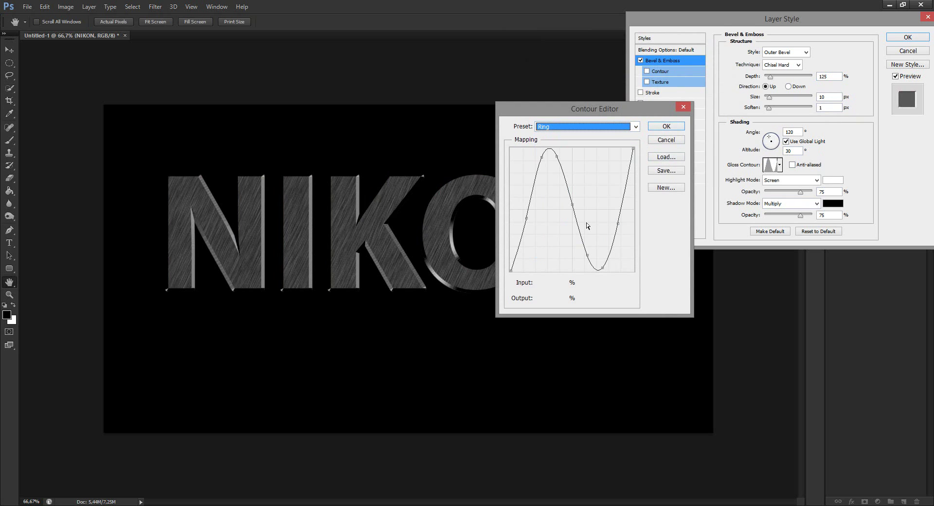
{"action": "left_click", "coordinate": [667, 126]}
{"action": "mouse_move", "coordinate": [800, 191]}
{"action": "left_mouse_down"}
{"action": "mouse_move", "coordinate": [789, 193]}
{"action": "mouse_move", "coordinate": [805, 192]}
{"action": "left_mouse_up"}
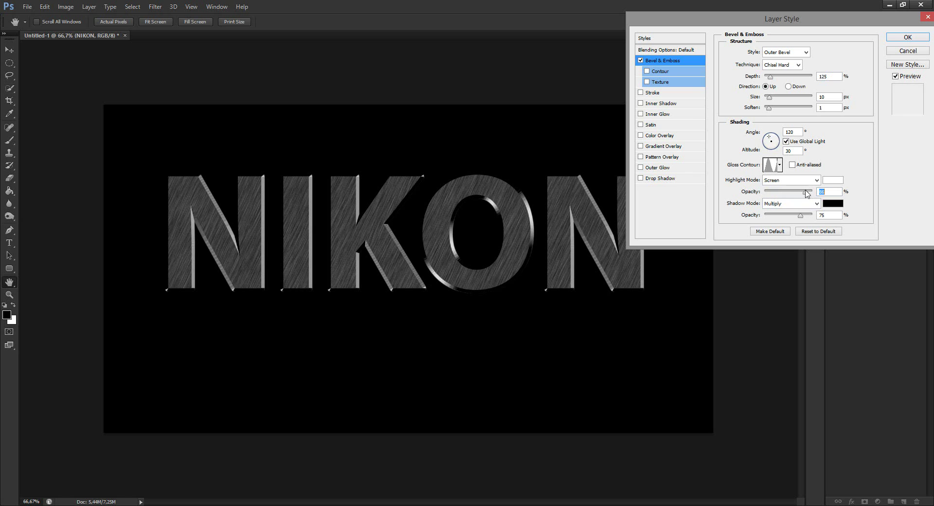
{"action": "left_click", "coordinate": [804, 215]}
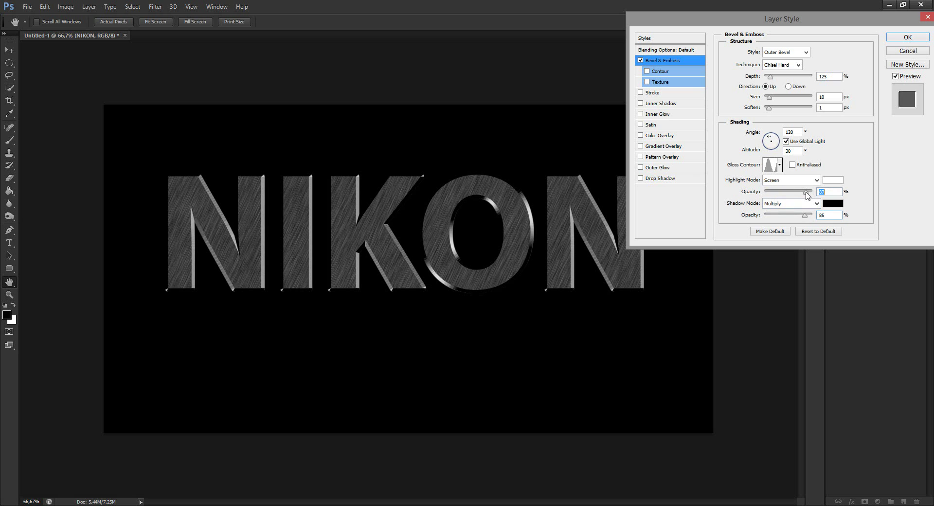
Step: Add an Overlay-mode gradient overlay at 47% opacity to NIKON, preview it, and apply
{"action": "left_click", "coordinate": [689, 146]}
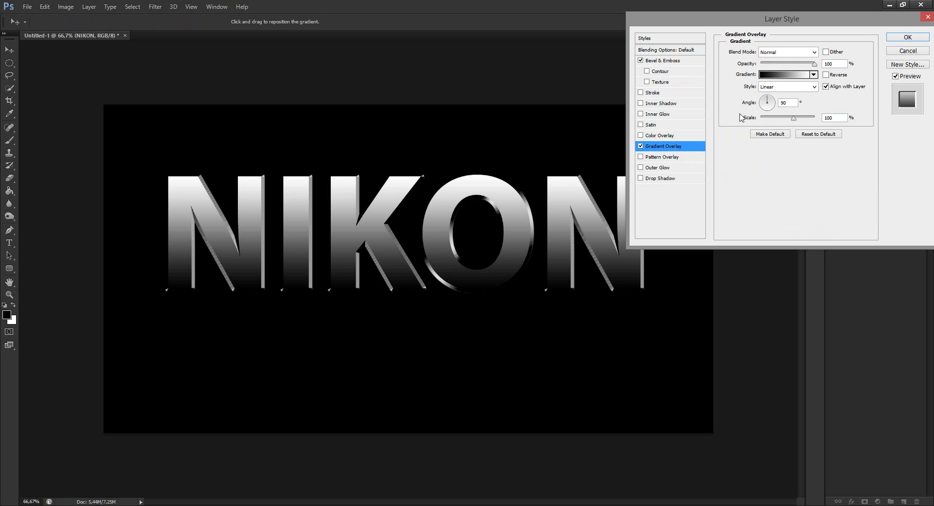
{"action": "left_click", "coordinate": [797, 54]}
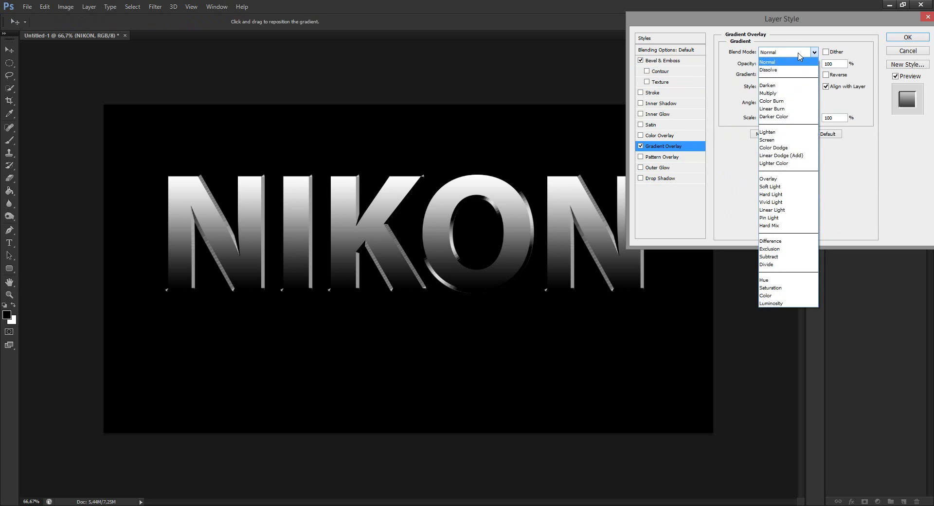
{"action": "left_click", "coordinate": [799, 182]}
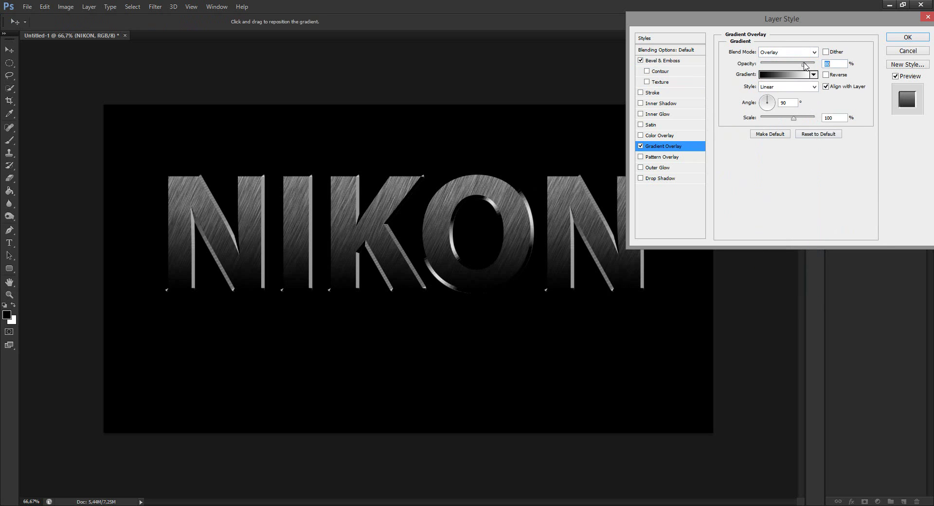
{"action": "left_click_drag", "start_coordinate": [815, 64], "coordinate": [785, 65]}
{"action": "left_click", "coordinate": [896, 76]}
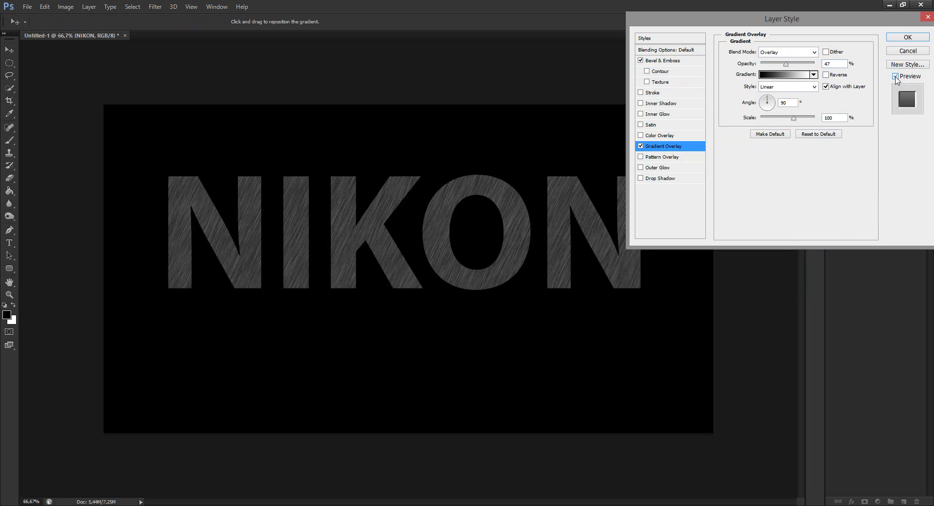
{"action": "left_click", "coordinate": [896, 77]}
{"action": "left_click", "coordinate": [896, 76]}
{"action": "left_click", "coordinate": [895, 77]}
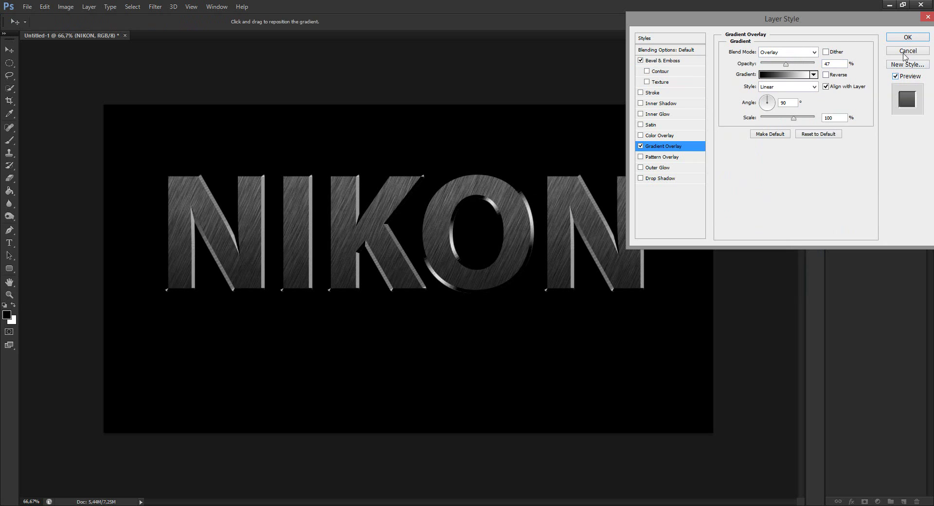
{"action": "left_click", "coordinate": [909, 38]}
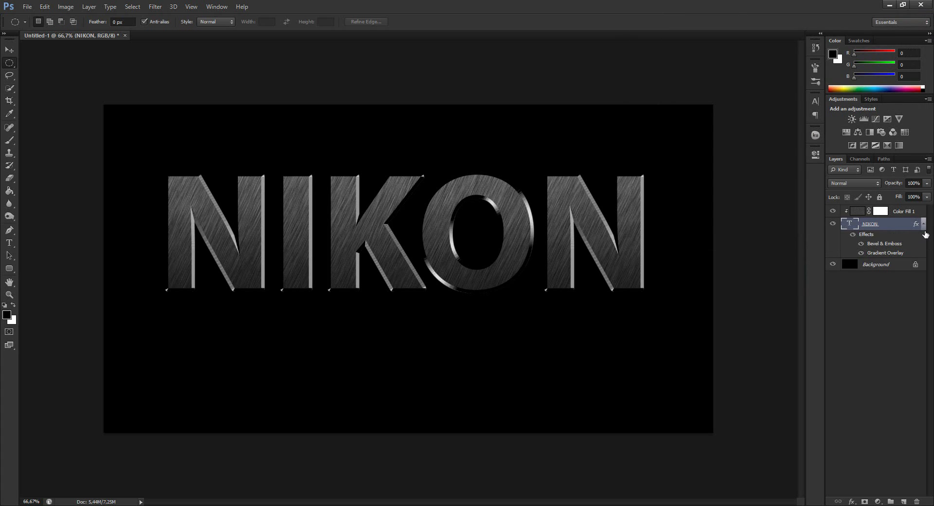
Step: Open the iron_texture637 image from the Test Photos folder
{"action": "left_click", "coordinate": [924, 225]}
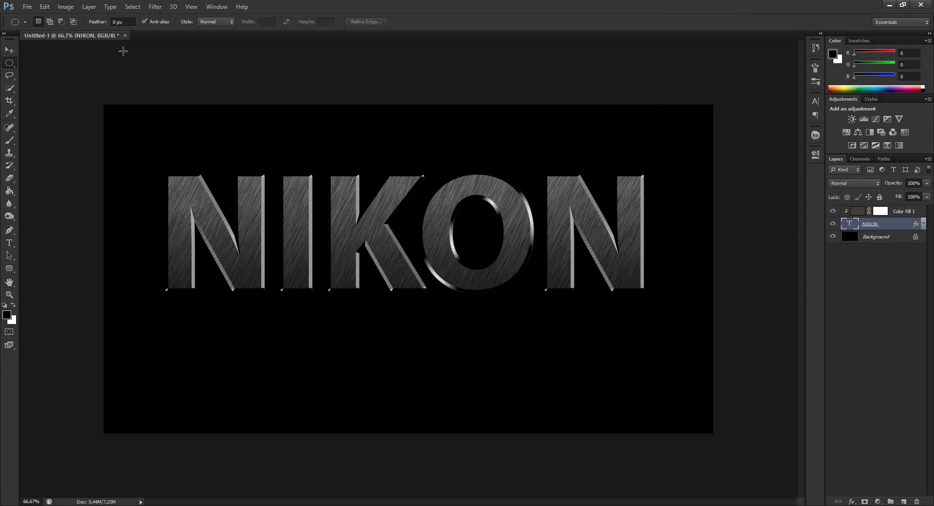
{"action": "left_click", "coordinate": [27, 6]}
{"action": "left_click", "coordinate": [34, 24]}
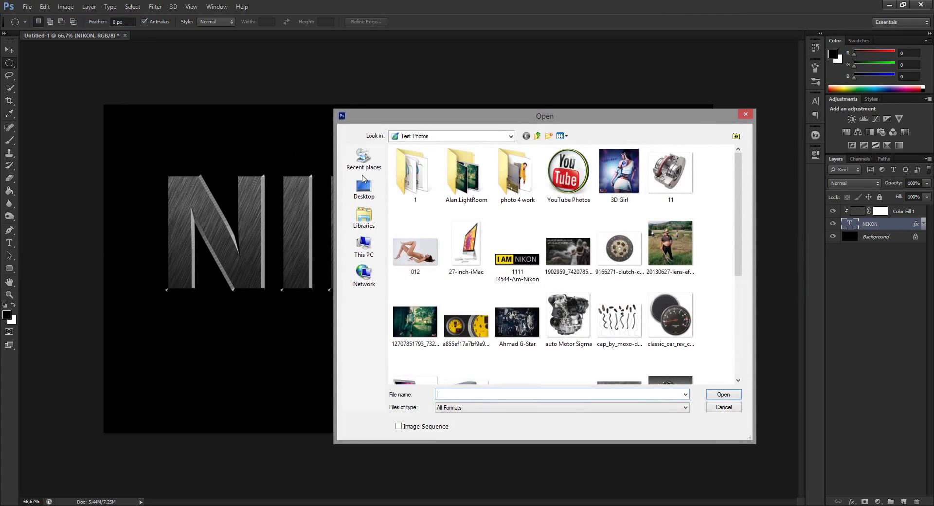
{"action": "left_click", "coordinate": [568, 250]}
{"action": "scroll", "coordinate": [569, 263], "scroll_direction": "down", "scroll_amount": 4}
{"action": "left_click", "coordinate": [618, 216]}
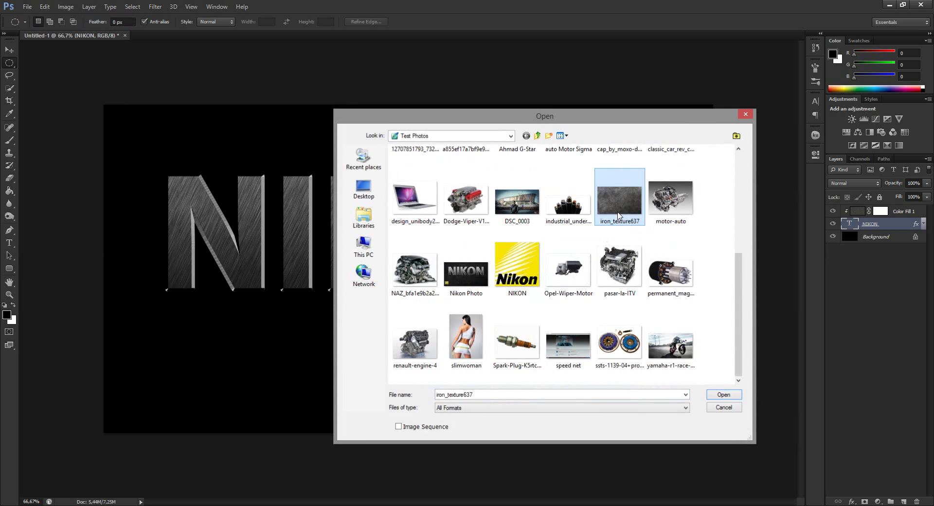
{"action": "double_click", "coordinate": [618, 215]}
Step: Drag the iron texture into the NIKON document, clip it above Color Fill 1, and position it over the letters
{"action": "key", "text": "v"}
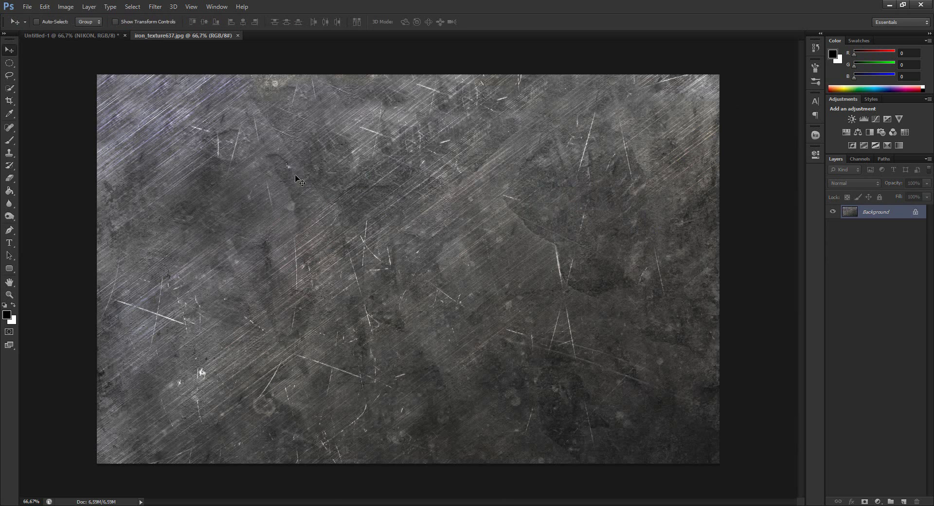
{"action": "left_click_drag", "start_coordinate": [83, 40], "coordinate": [276, 166]}
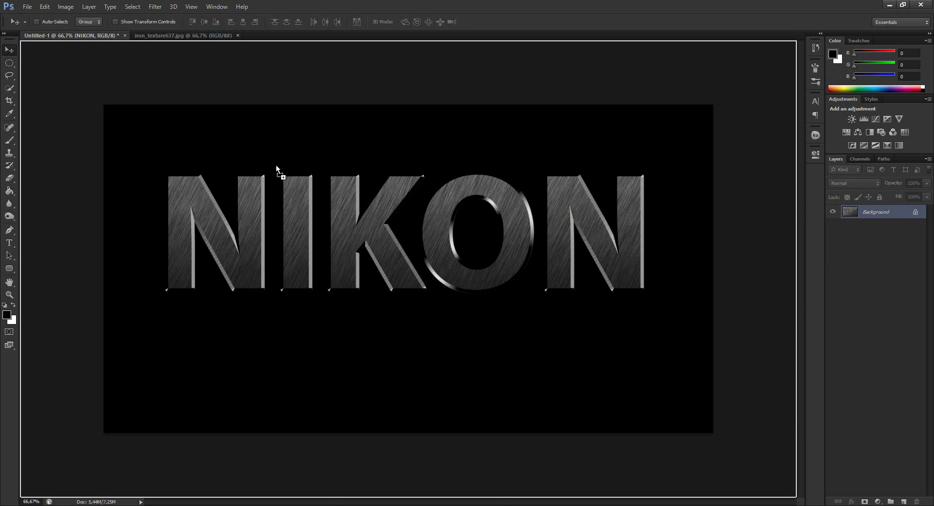
{"action": "left_click_drag", "start_coordinate": [346, 214], "coordinate": [347, 214]}
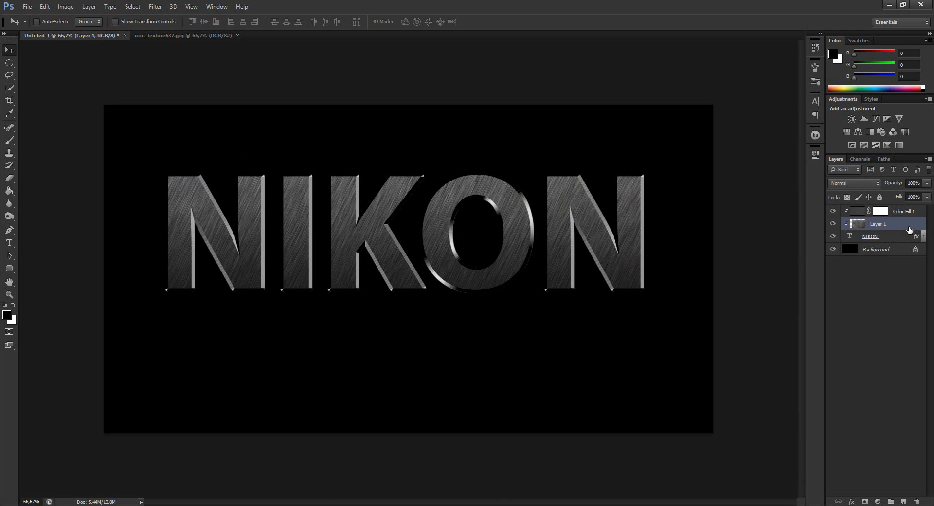
{"action": "left_click_drag", "start_coordinate": [909, 230], "coordinate": [905, 212]}
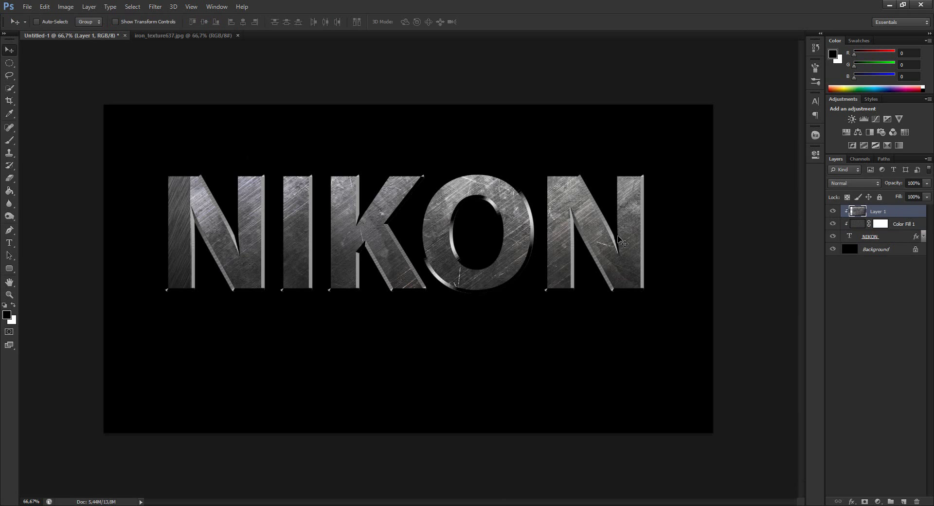
{"action": "left_click_drag", "start_coordinate": [609, 261], "coordinate": [565, 225]}
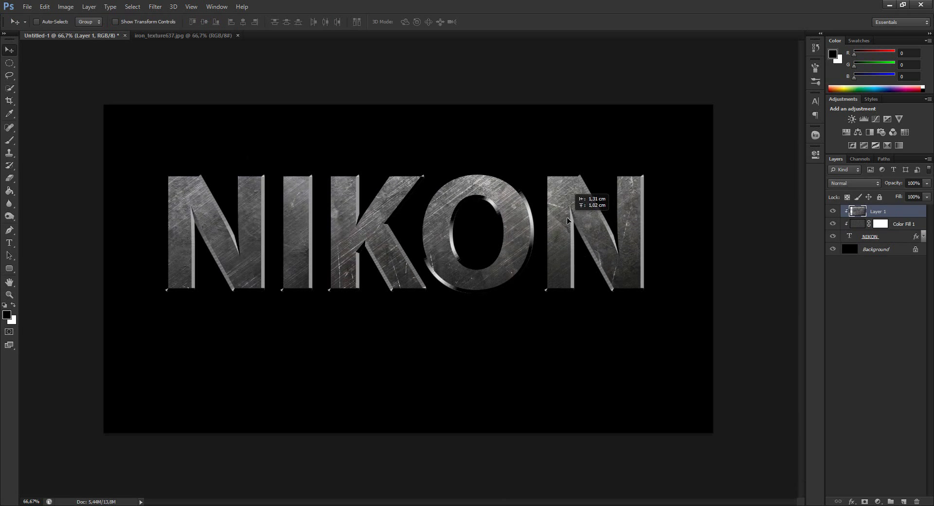
Step: Scale the iron texture down to about 80% and move it over the NIKON text
{"action": "key", "text": "ctrl+t"}
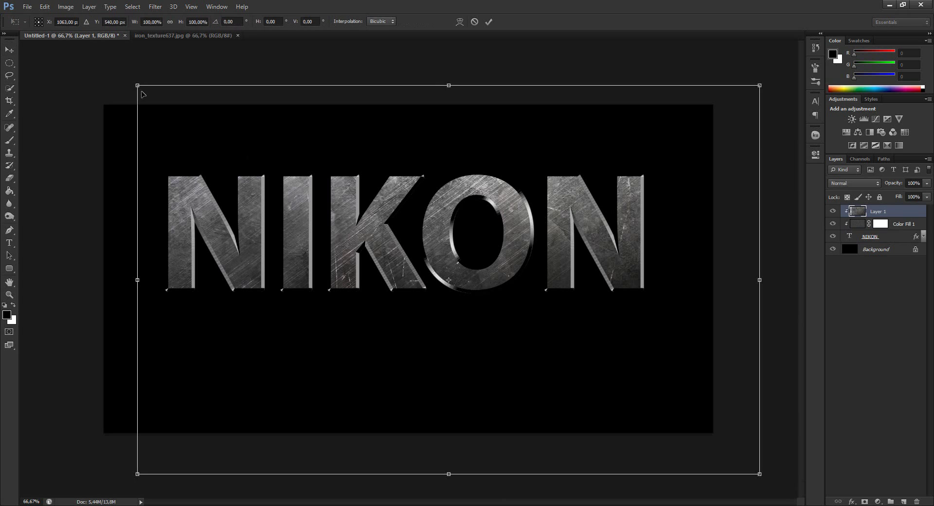
{"action": "left_click_drag", "start_coordinate": [141, 90], "coordinate": [260, 176]}
{"action": "left_click_drag", "start_coordinate": [351, 223], "coordinate": [241, 170]}
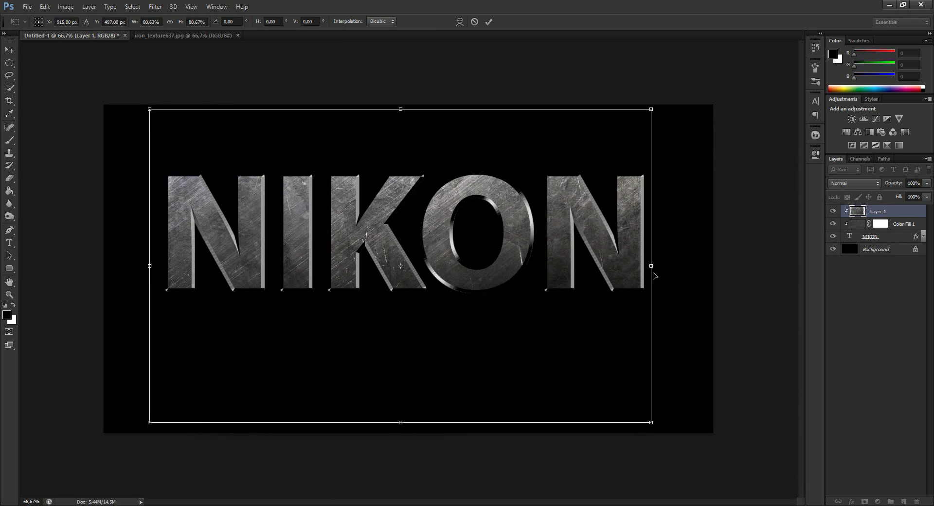
{"action": "left_click_drag", "start_coordinate": [612, 295], "coordinate": [615, 290]}
Step: Squash the texture to the letter height and lower its opacity to 87%
{"action": "left_click_drag", "start_coordinate": [404, 418], "coordinate": [405, 331]}
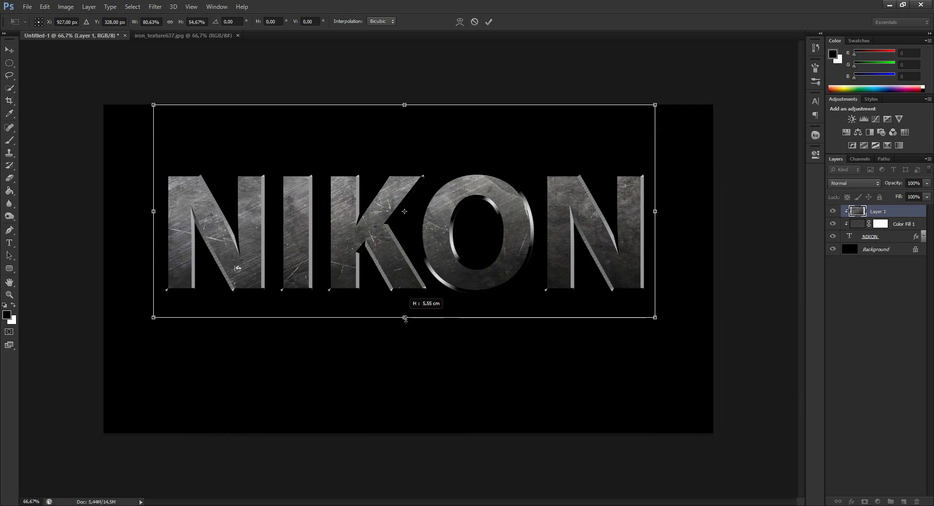
{"action": "left_click_drag", "start_coordinate": [404, 331], "coordinate": [404, 312]}
{"action": "left_click_drag", "start_coordinate": [408, 114], "coordinate": [413, 157]}
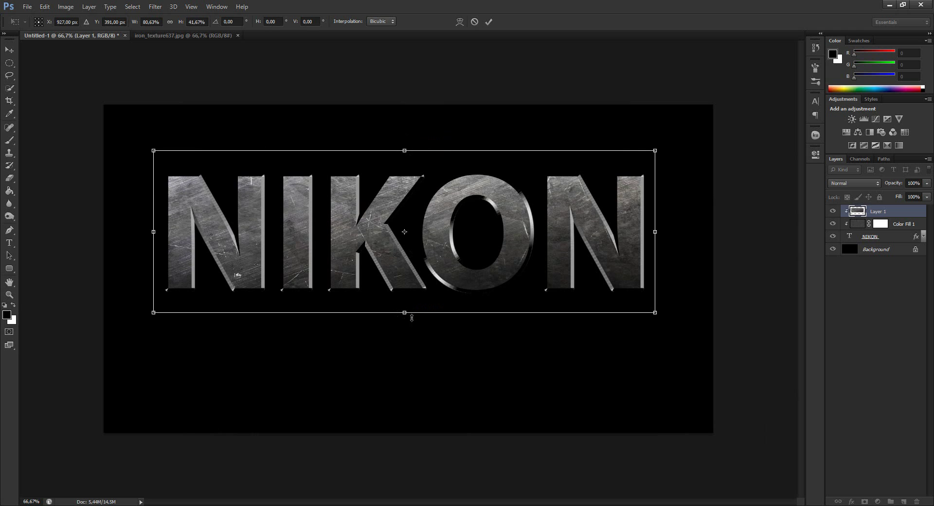
{"action": "left_click_drag", "start_coordinate": [411, 318], "coordinate": [403, 335]}
{"action": "key", "text": "Return"}
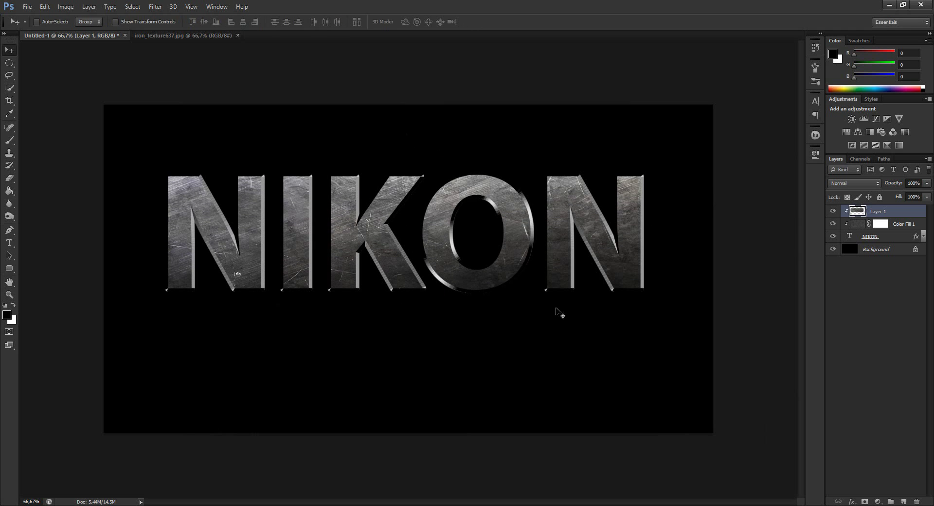
{"action": "mouse_move", "coordinate": [900, 184]}
{"action": "left_mouse_down"}
{"action": "mouse_move", "coordinate": [896, 198]}
{"action": "mouse_move", "coordinate": [898, 186]}
{"action": "left_mouse_up"}
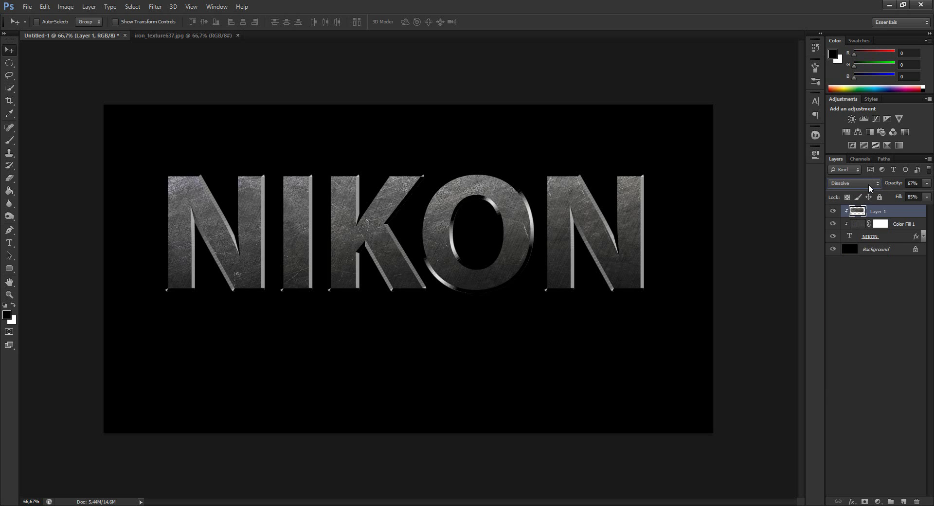
Step: Set Layer 1 to Color Dodge blending at 78% opacity and nudge the scratches over the letters
{"action": "scroll", "coordinate": [868, 184], "scroll_direction": "down", "scroll_amount": 1}
{"action": "scroll", "coordinate": [869, 184], "scroll_direction": "down", "scroll_amount": 1}
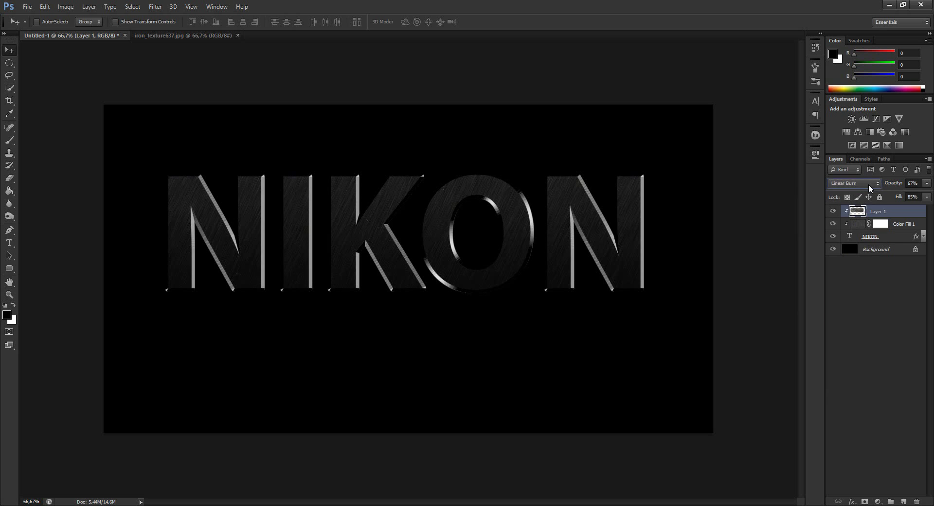
{"action": "scroll", "coordinate": [868, 184], "scroll_direction": "down", "scroll_amount": 1}
{"action": "scroll", "coordinate": [868, 183], "scroll_direction": "down", "scroll_amount": 1}
{"action": "scroll", "coordinate": [868, 183], "scroll_direction": "down", "scroll_amount": 1}
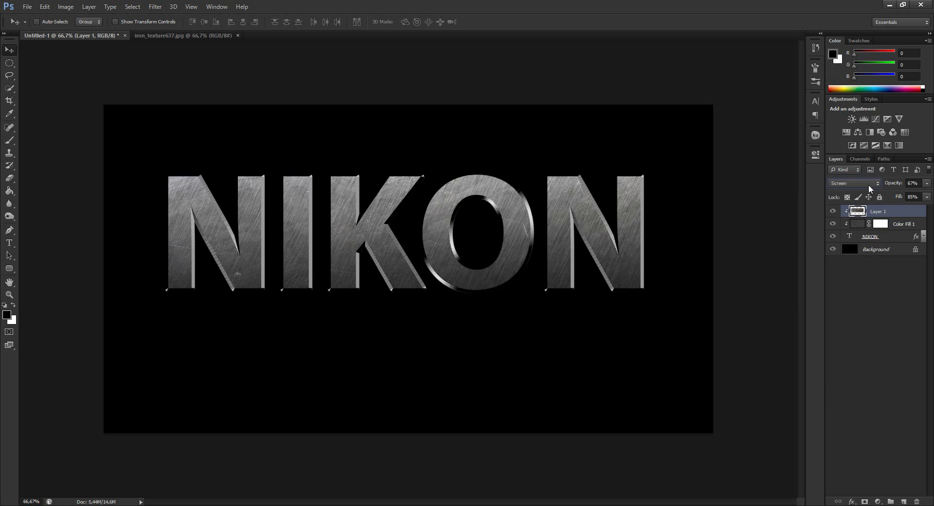
{"action": "scroll", "coordinate": [869, 190], "scroll_direction": "down", "scroll_amount": 1}
{"action": "left_click_drag", "start_coordinate": [899, 186], "coordinate": [903, 199]}
{"action": "mouse_move", "coordinate": [523, 243]}
{"action": "left_mouse_down"}
{"action": "mouse_move", "coordinate": [528, 220]}
{"action": "mouse_move", "coordinate": [528, 229]}
{"action": "left_mouse_up"}
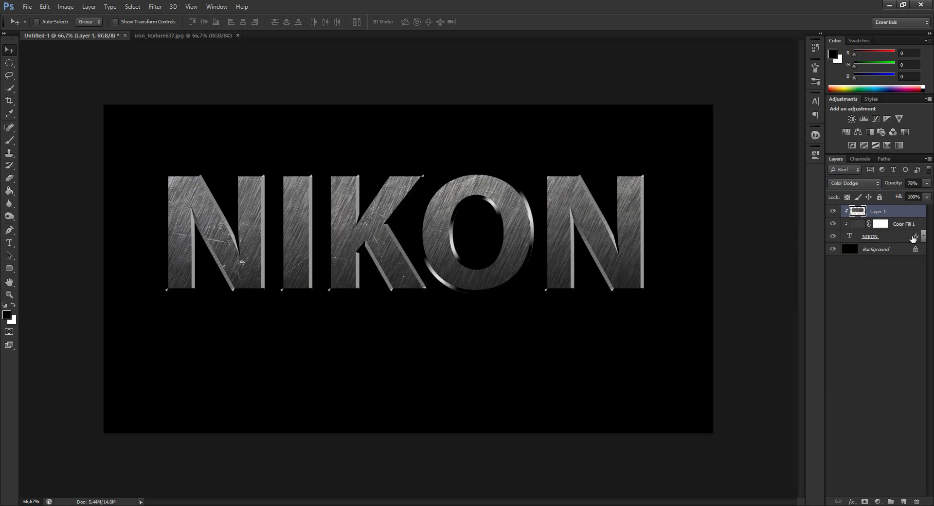
Step: Unlock the Background layer into Layer 0
{"action": "left_click", "coordinate": [902, 252]}
{"action": "double_click", "coordinate": [903, 251]}
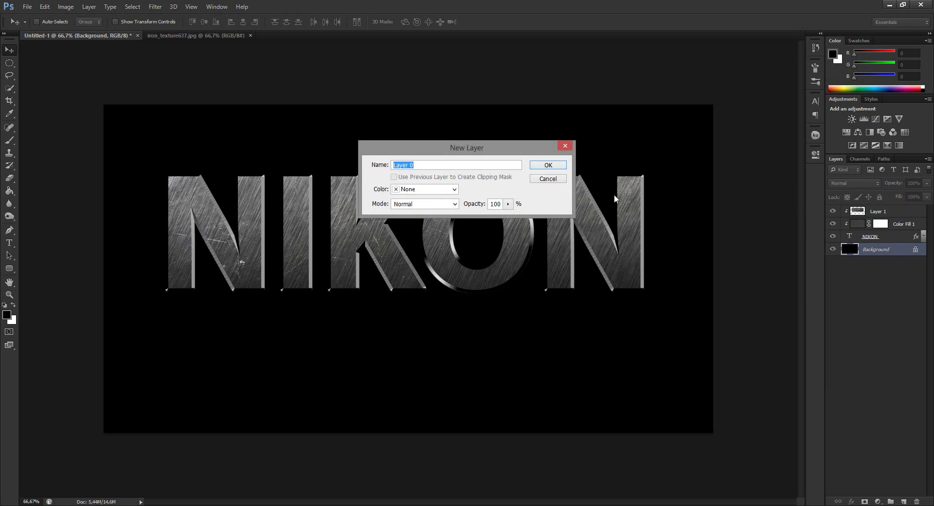
{"action": "left_click", "coordinate": [563, 167]}
Step: Darken the iron_texture637 image's midtones to 0.74 with Levels
{"action": "left_click", "coordinate": [197, 37]}
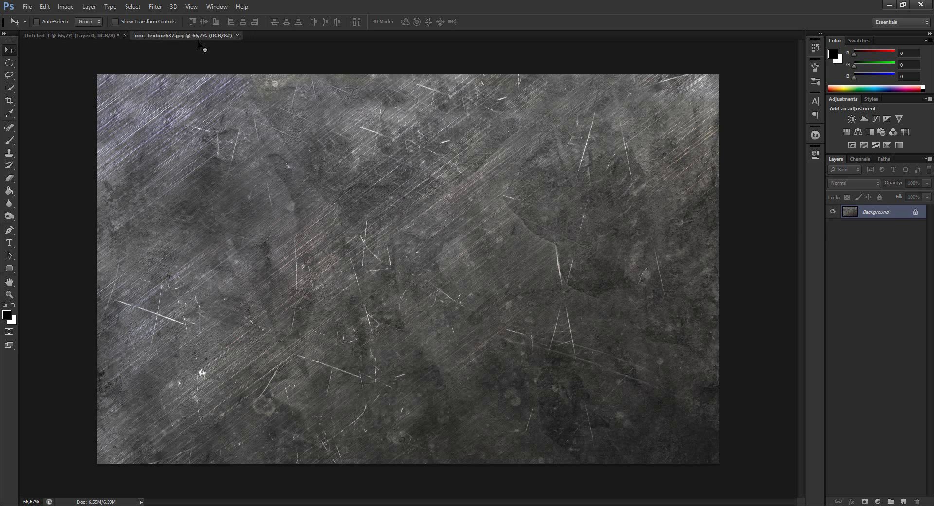
{"action": "key", "text": "ctrl+l"}
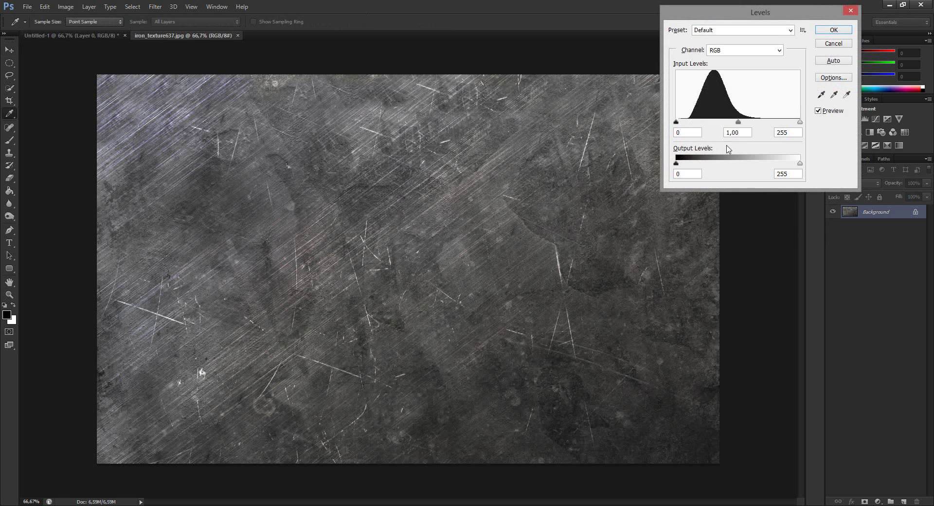
{"action": "left_click_drag", "start_coordinate": [738, 122], "coordinate": [752, 126]}
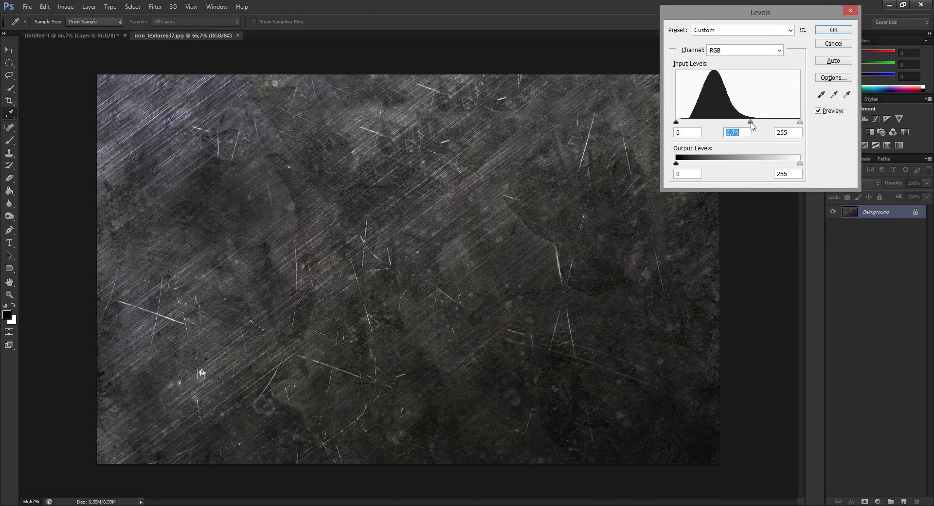
{"action": "left_click", "coordinate": [832, 30]}
Step: Sharpen the iron texture and drag it into the poster behind the NIKON text
{"action": "left_click", "coordinate": [155, 6]}
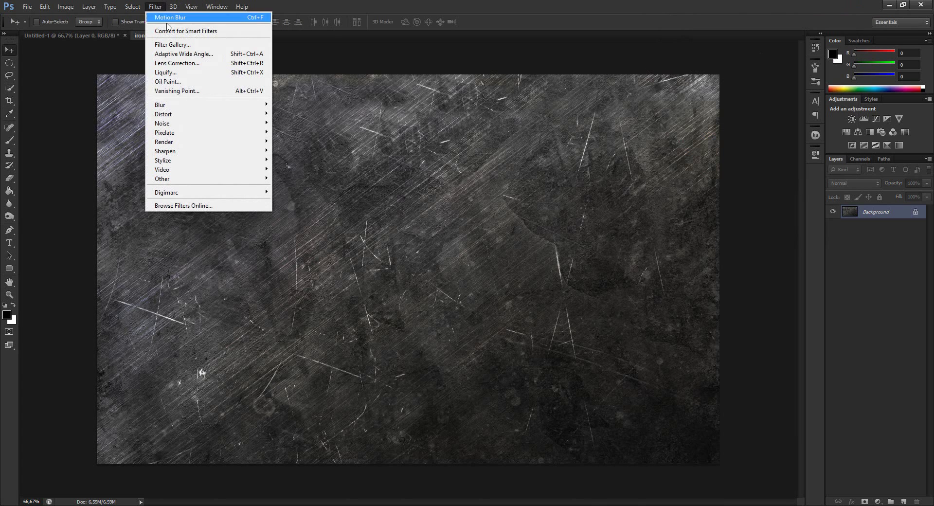
{"action": "left_click", "coordinate": [292, 151]}
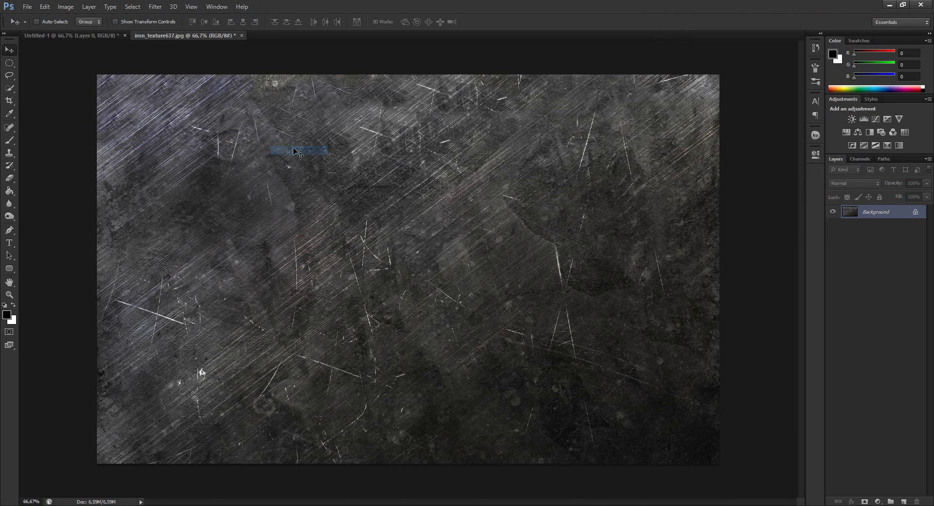
{"action": "mouse_move", "coordinate": [312, 189]}
{"action": "left_mouse_down"}
{"action": "mouse_move", "coordinate": [300, 170]}
{"action": "mouse_move", "coordinate": [521, 182]}
{"action": "left_mouse_up"}
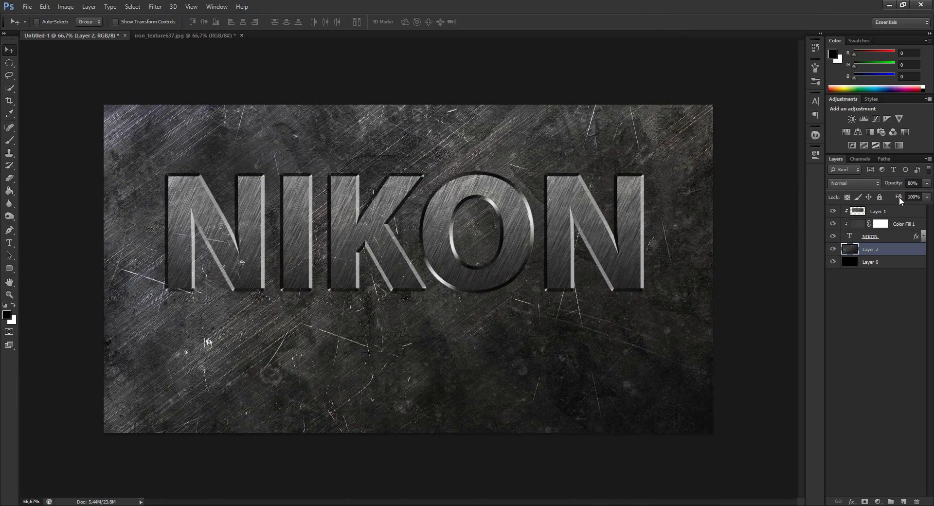
Step: Lower the background texture layer to 56% opacity and 82% fill
{"action": "left_click_drag", "start_coordinate": [899, 197], "coordinate": [900, 184]}
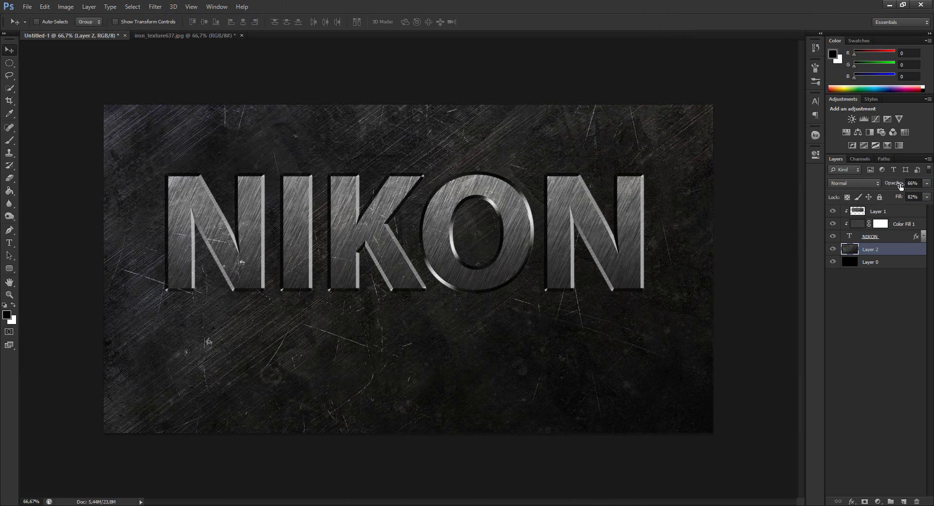
{"action": "left_click", "coordinate": [901, 199]}
{"action": "left_click_drag", "start_coordinate": [902, 187], "coordinate": [898, 188]}
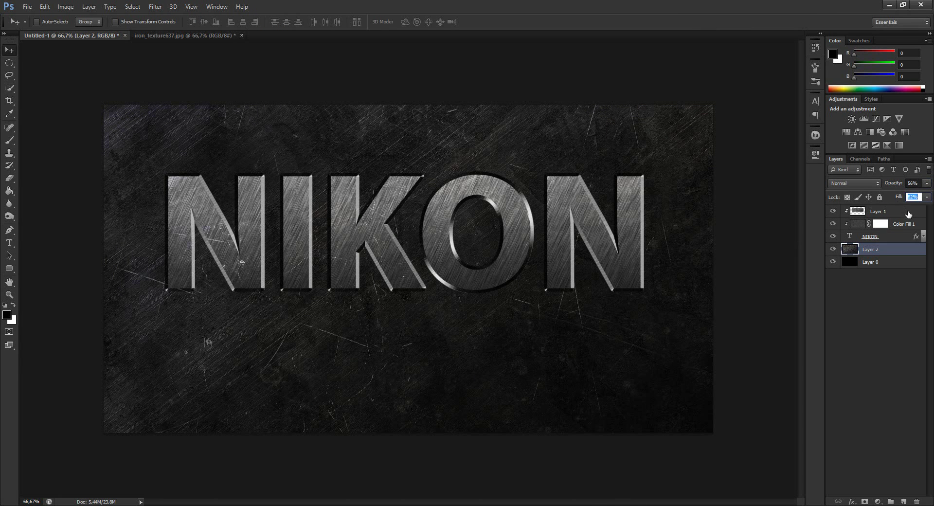
Step: Merge Layer 1, Color Fill 1 and NIKON into a single layer
{"action": "left_click", "coordinate": [908, 214]}
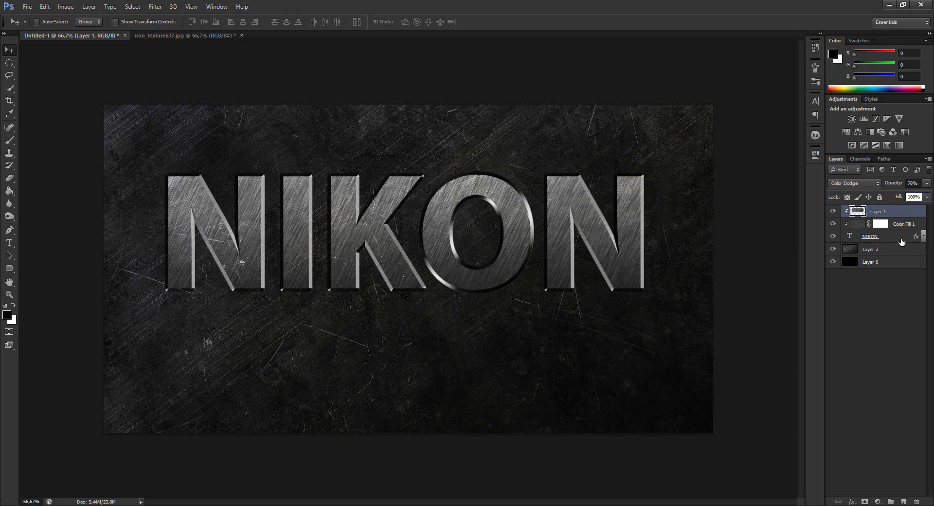
{"action": "left_click", "coordinate": [901, 241], "text": "shift"}
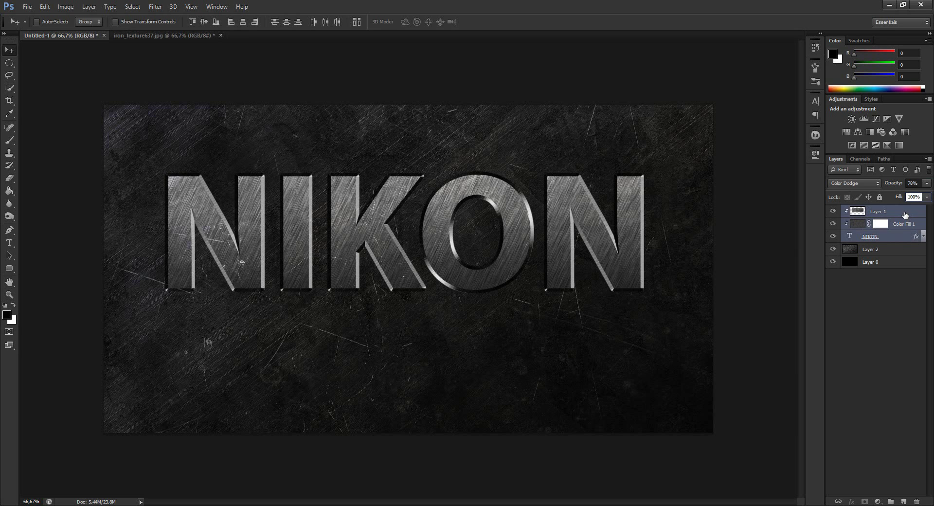
{"action": "left_click", "coordinate": [914, 216]}
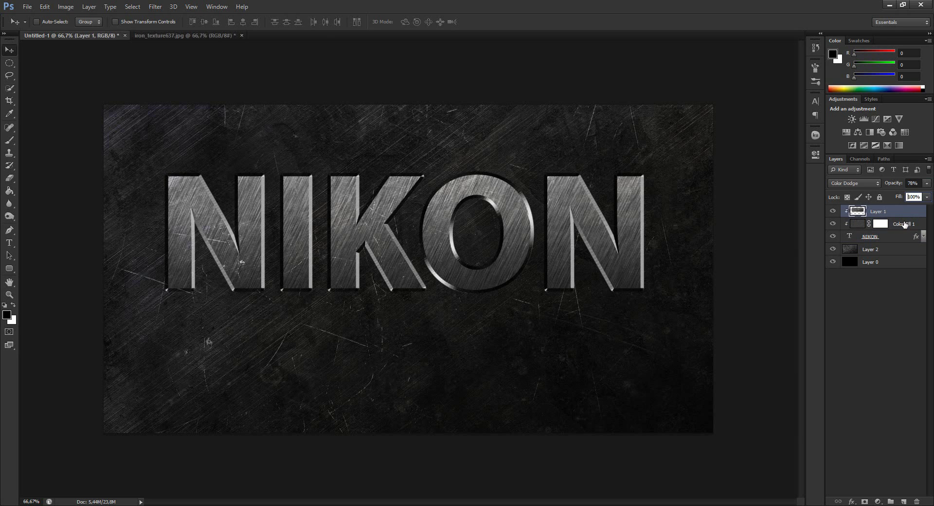
{"action": "left_click", "coordinate": [902, 225]}
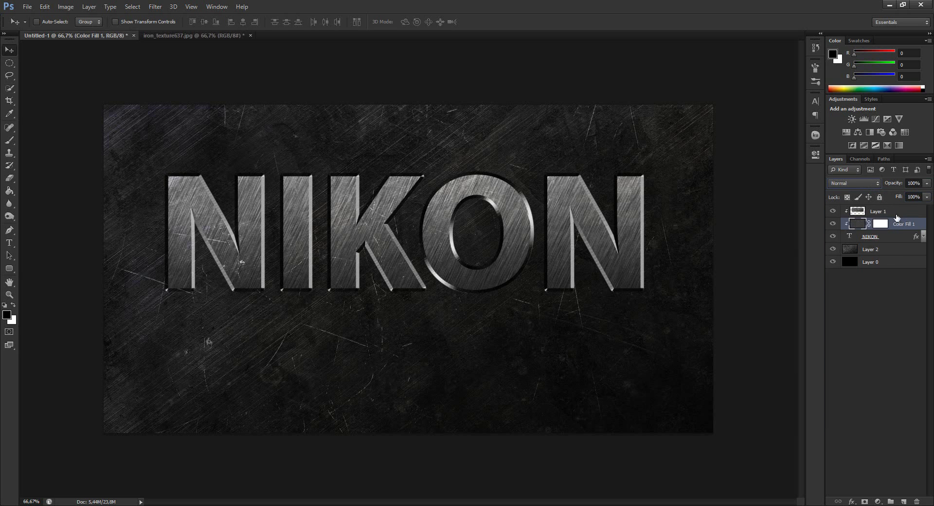
{"action": "left_click", "coordinate": [905, 218]}
{"action": "left_click", "coordinate": [904, 226], "text": "shift"}
{"action": "left_click", "coordinate": [901, 239], "text": "shift"}
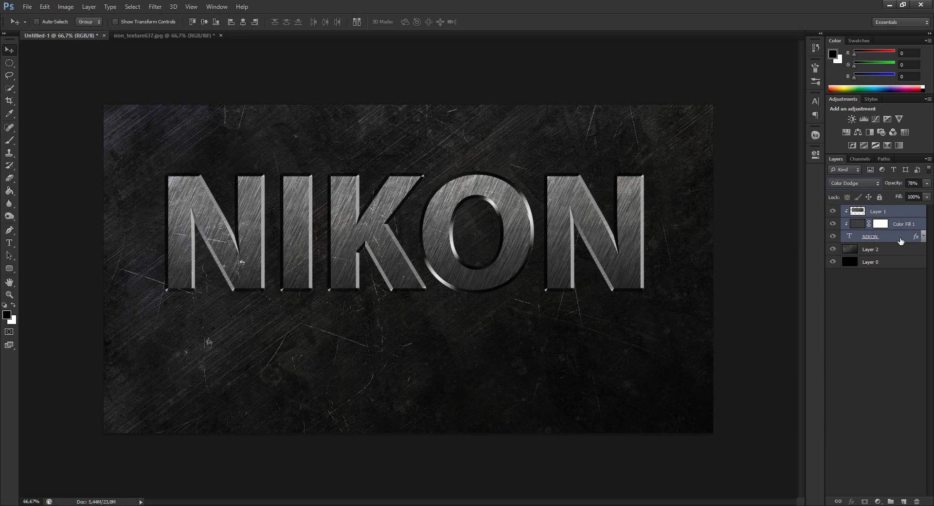
{"action": "right_click", "coordinate": [899, 225]}
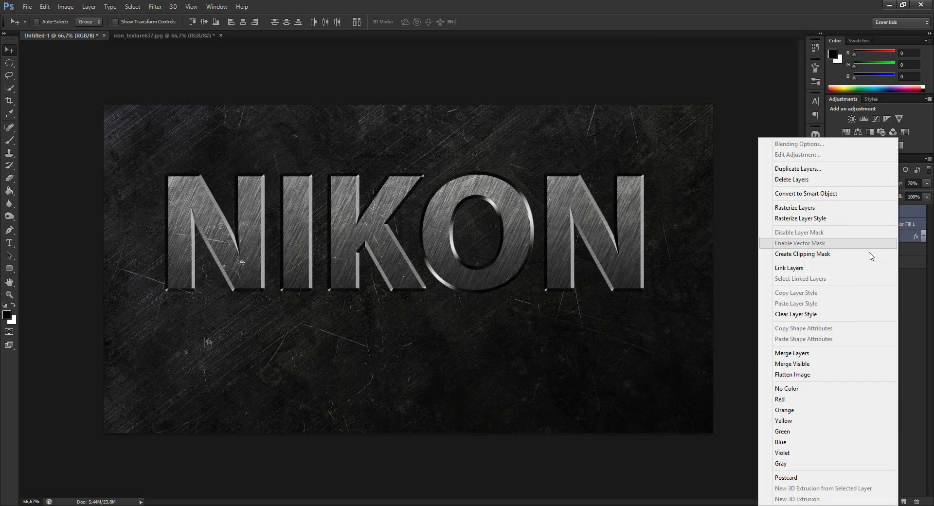
{"action": "left_click", "coordinate": [826, 354]}
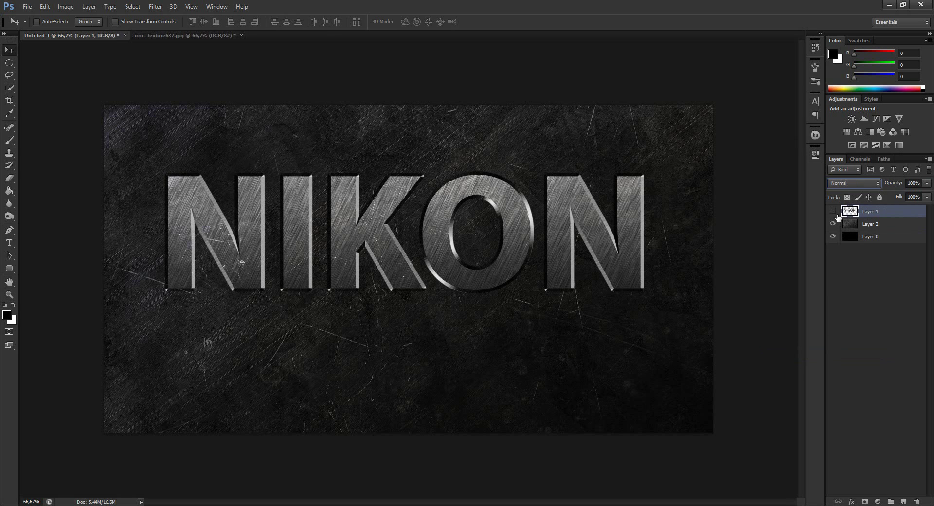
Step: Toggle the merged layer's visibility to check it, then nudge the NIKON text slightly left
{"action": "left_click", "coordinate": [833, 211]}
{"action": "left_click", "coordinate": [833, 211]}
{"action": "left_click", "coordinate": [833, 211]}
{"action": "left_click", "coordinate": [833, 211]}
{"action": "left_click_drag", "start_coordinate": [562, 233], "coordinate": [556, 233]}
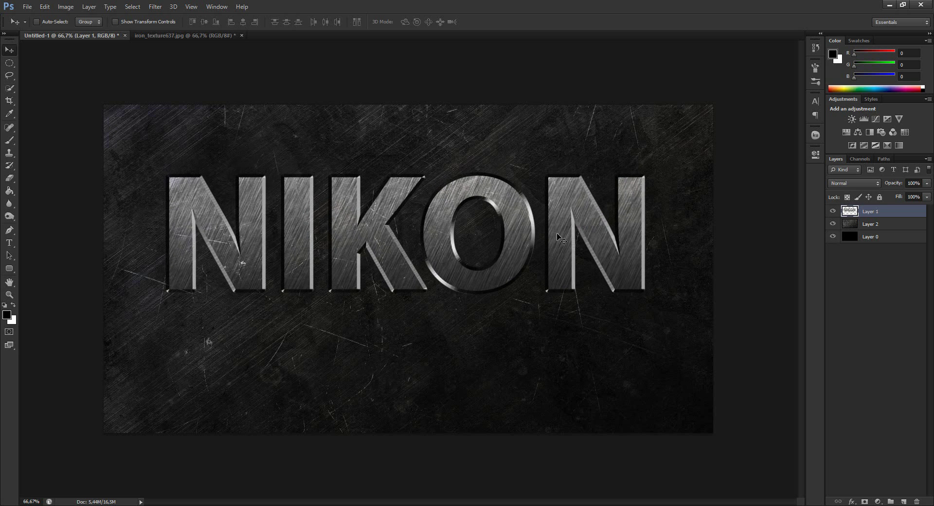
Step: Open the yellow Nikon logo image NIKON.jpg
{"action": "left_click", "coordinate": [906, 229]}
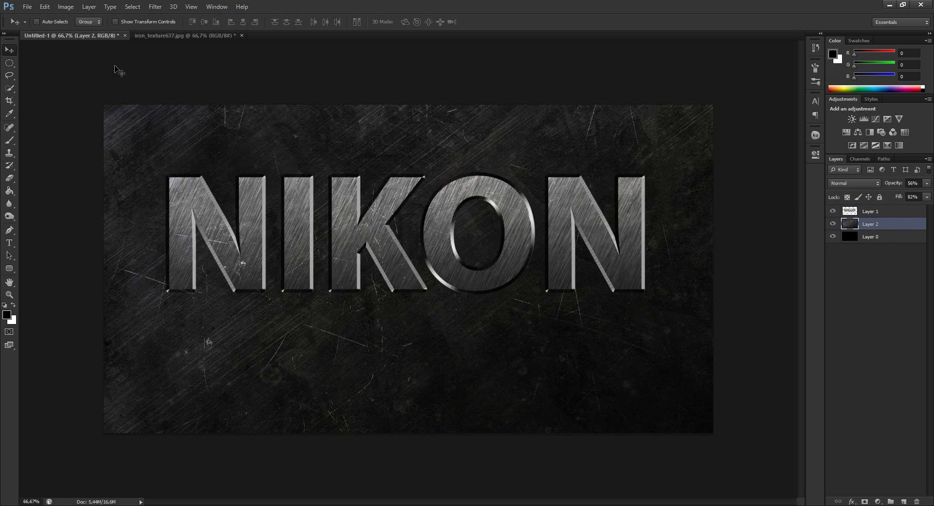
{"action": "left_click", "coordinate": [27, 6]}
{"action": "left_click", "coordinate": [46, 27]}
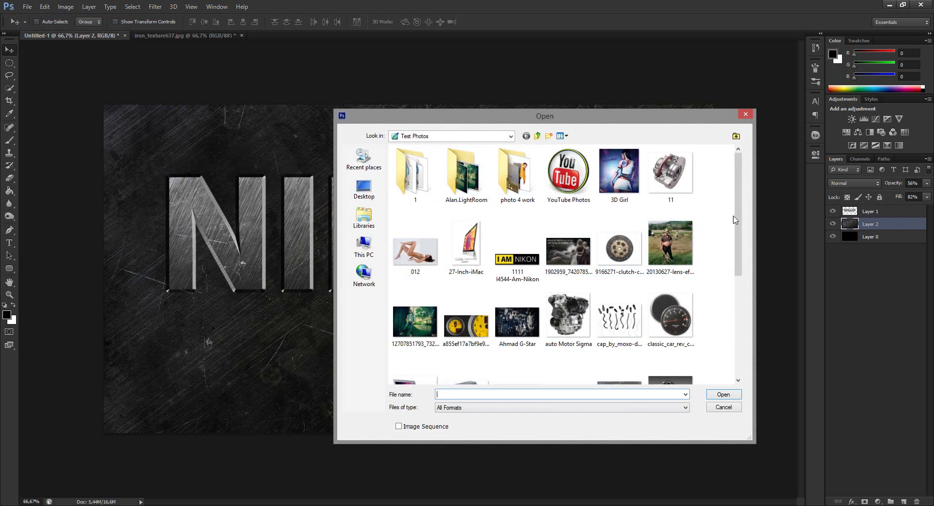
{"action": "left_click_drag", "start_coordinate": [738, 220], "coordinate": [738, 288]}
{"action": "left_click", "coordinate": [513, 319]}
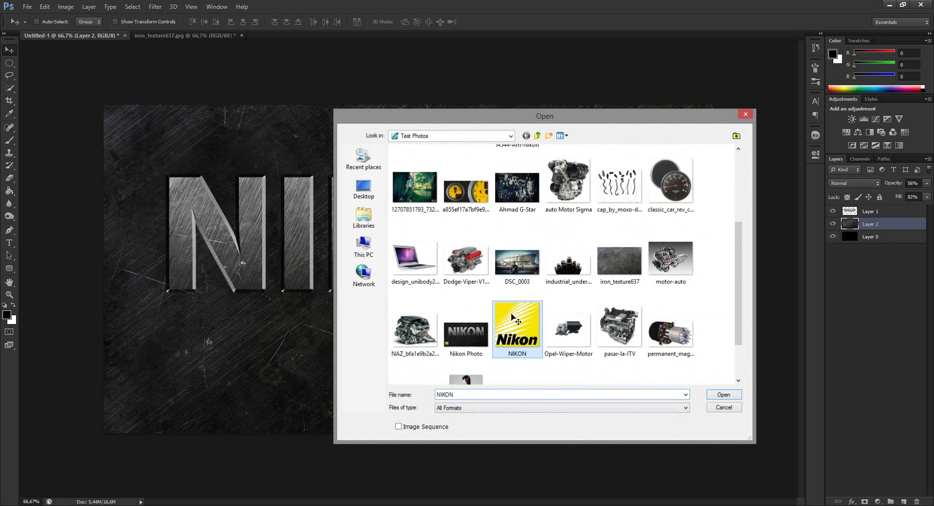
{"action": "double_click", "coordinate": [513, 319]}
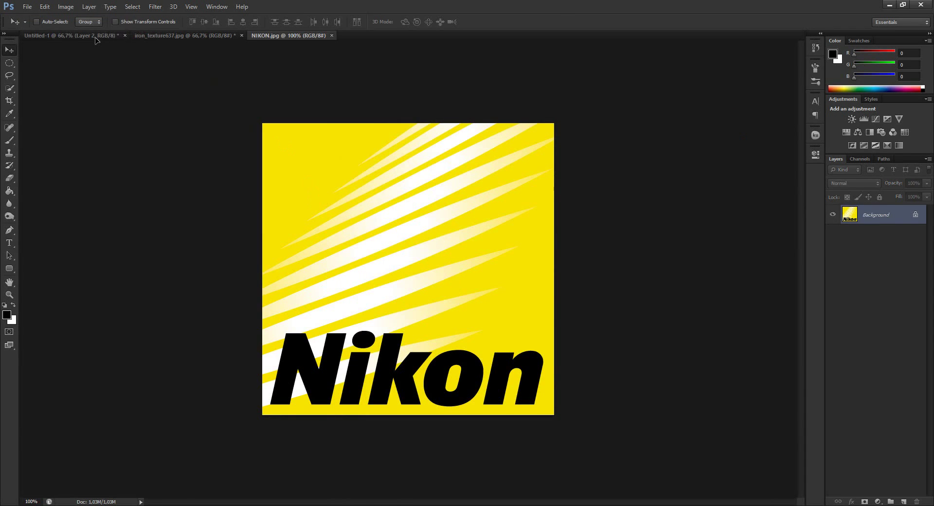
Step: Bring the logo into the poster, scale it to about 31%, and place it bottom-left
{"action": "mouse_move", "coordinate": [96, 40]}
{"action": "left_mouse_down"}
{"action": "mouse_move", "coordinate": [182, 140]}
{"action": "mouse_move", "coordinate": [187, 209]}
{"action": "left_mouse_up"}
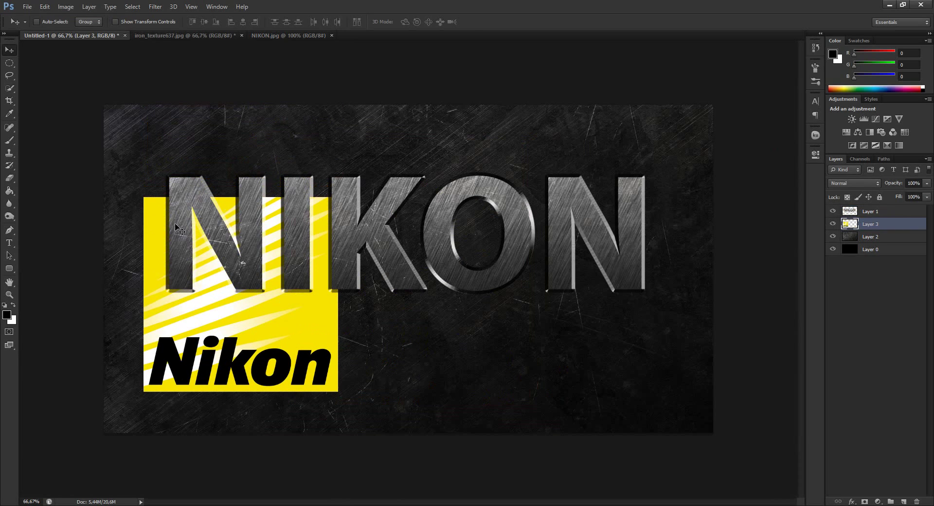
{"action": "key", "text": "ctrl+t"}
{"action": "left_click_drag", "start_coordinate": [338, 202], "coordinate": [204, 334]}
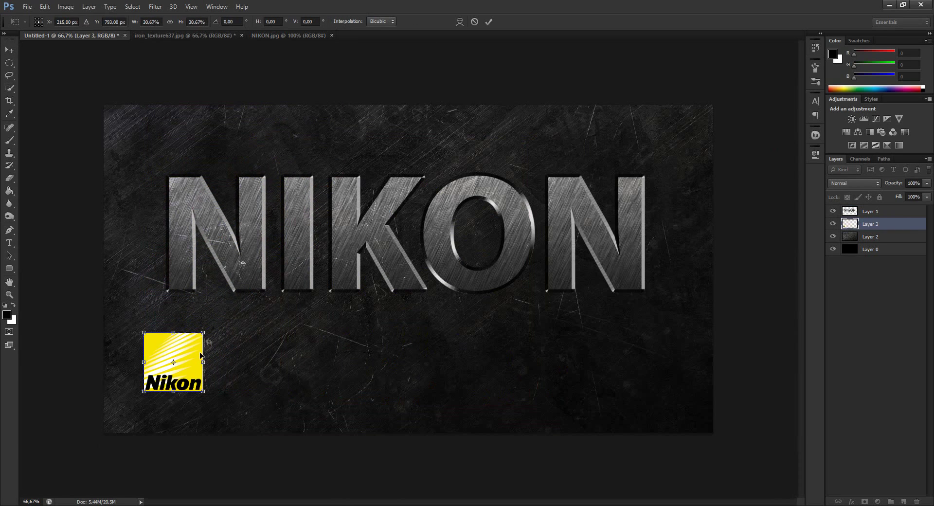
{"action": "key", "text": "Return"}
{"action": "left_click_drag", "start_coordinate": [328, 339], "coordinate": [303, 364]}
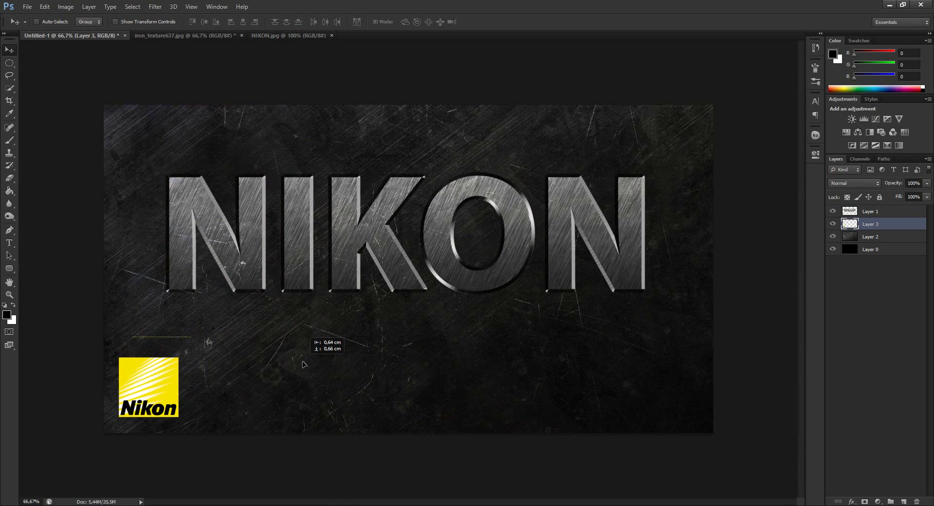
Step: Zoom the poster view to Actual Pixels
{"action": "key", "text": "z"}
{"action": "right_click", "coordinate": [160, 405]}
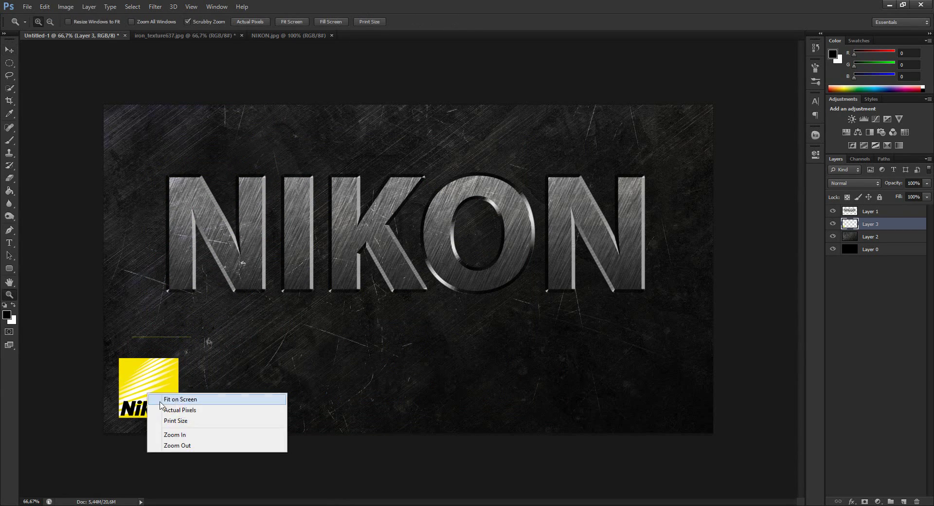
{"action": "left_click", "coordinate": [168, 410]}
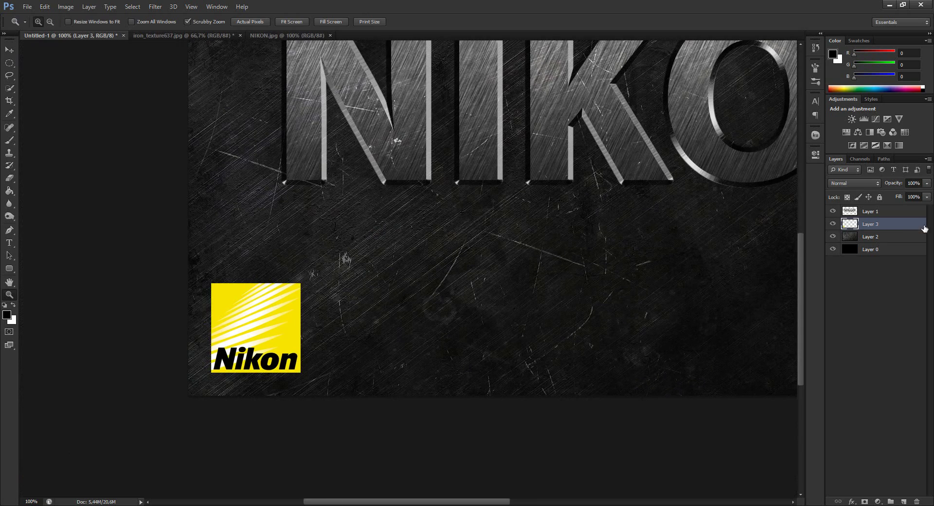
Step: Add a drop shadow with distance 11 to the Nikon logo layer
{"action": "double_click", "coordinate": [924, 228]}
{"action": "left_click", "coordinate": [675, 180]}
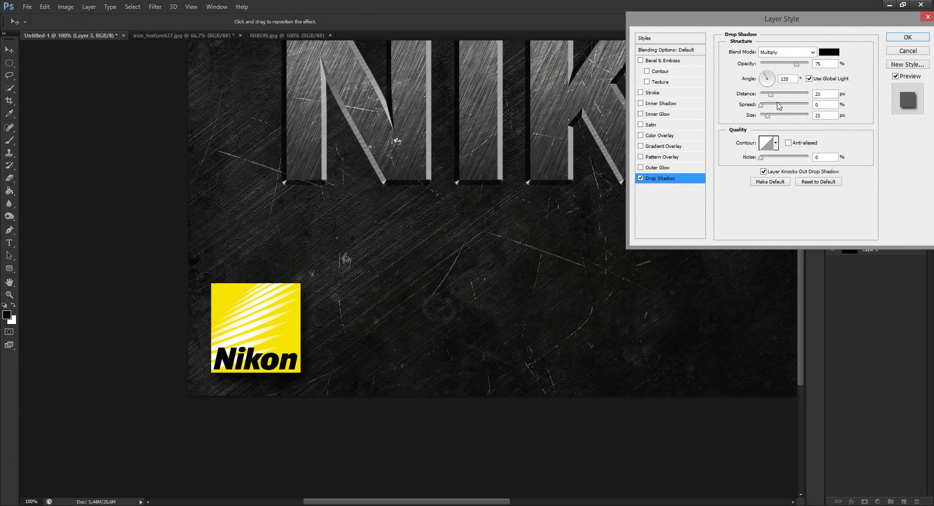
{"action": "left_click_drag", "start_coordinate": [770, 94], "coordinate": [762, 116]}
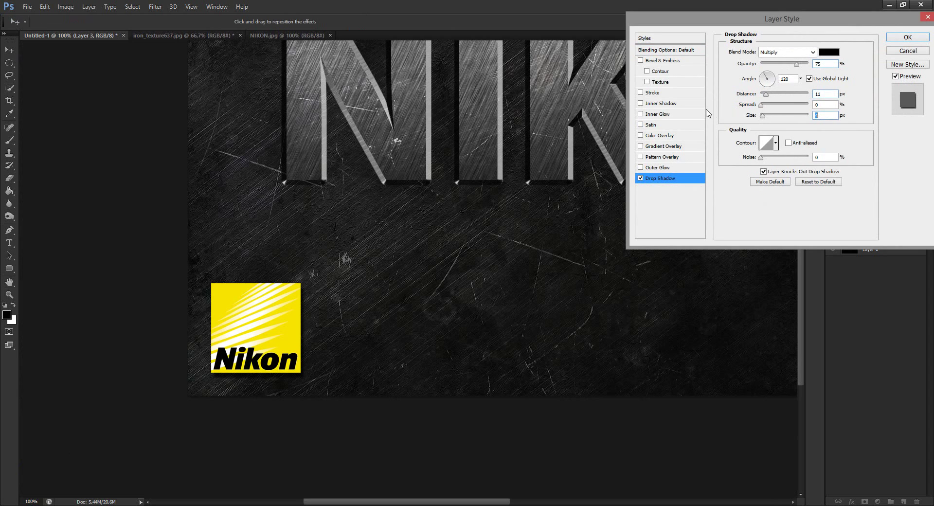
Step: Add a thin, lower-opacity black stroke around the logo
{"action": "left_click", "coordinate": [691, 97]}
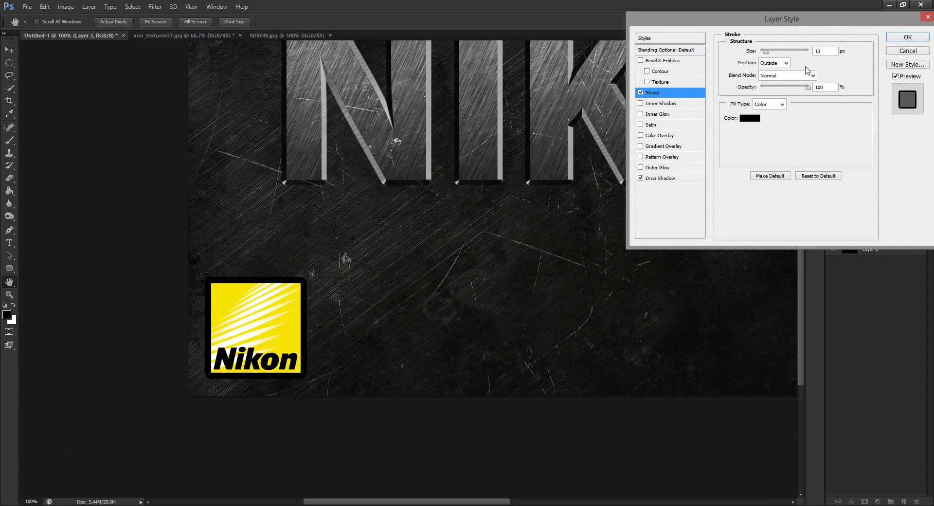
{"action": "left_click_drag", "start_coordinate": [766, 54], "coordinate": [765, 55]}
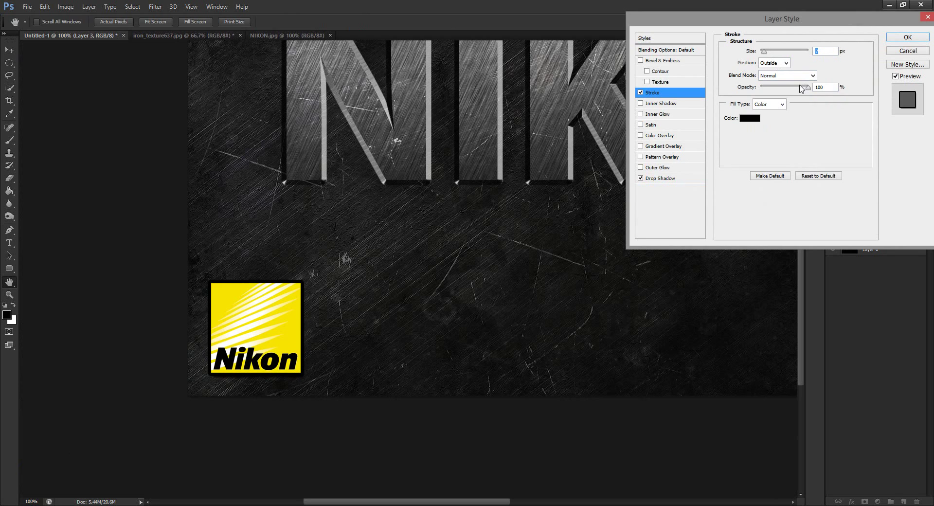
{"action": "left_click_drag", "start_coordinate": [801, 89], "coordinate": [786, 93]}
Step: Add a Satin effect using a customised Cone contour
{"action": "left_click", "coordinate": [694, 126]}
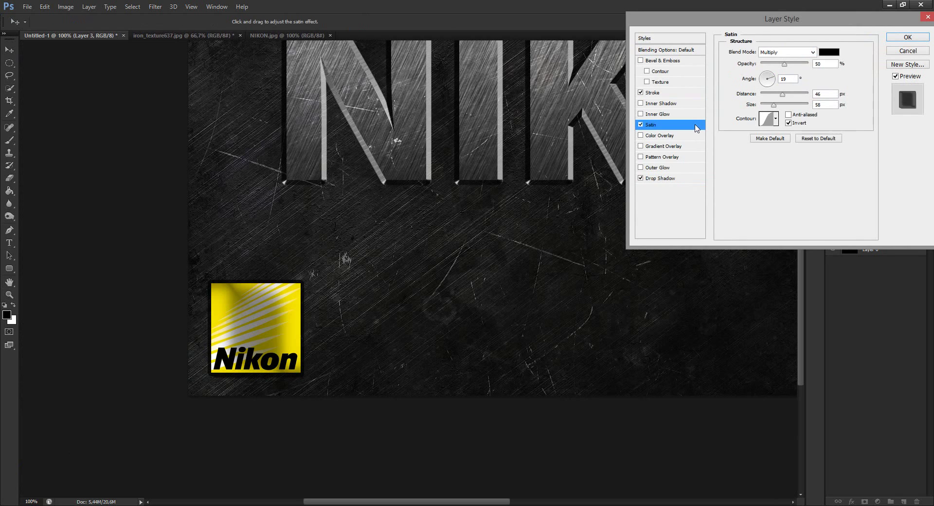
{"action": "left_click", "coordinate": [768, 118]}
{"action": "left_click", "coordinate": [607, 128]}
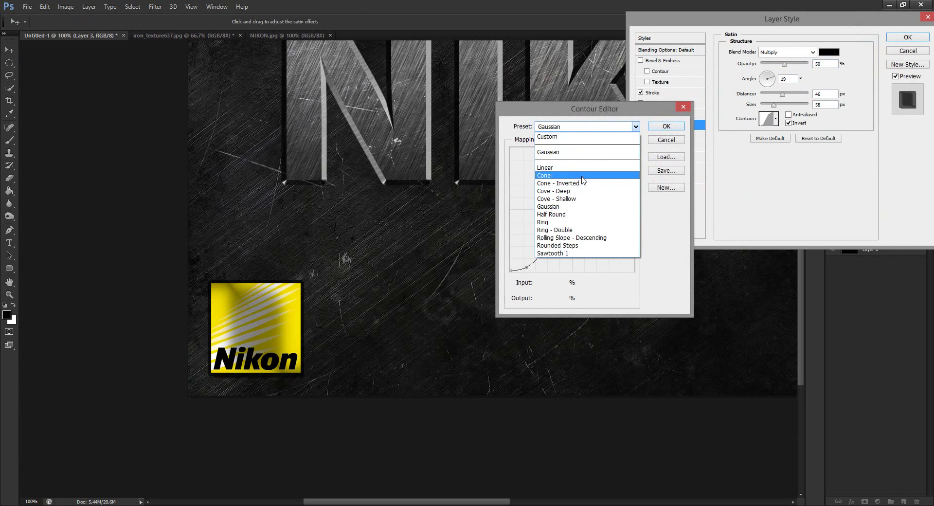
{"action": "left_click", "coordinate": [584, 177]}
{"action": "mouse_move", "coordinate": [589, 164]}
{"action": "left_mouse_down"}
{"action": "mouse_move", "coordinate": [592, 181]}
{"action": "mouse_move", "coordinate": [615, 178]}
{"action": "left_mouse_up"}
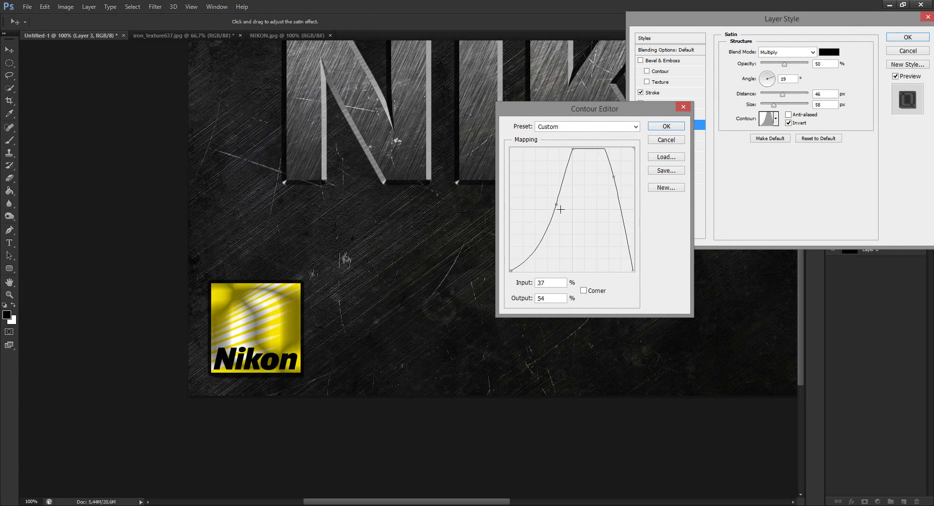
{"action": "left_click", "coordinate": [676, 127]}
Step: Set the satin to opacity 41, distance 85, size 70, and apply the styles
{"action": "mouse_move", "coordinate": [784, 64]}
{"action": "left_mouse_down"}
{"action": "mouse_move", "coordinate": [775, 64]}
{"action": "mouse_move", "coordinate": [769, 94]}
{"action": "mouse_move", "coordinate": [790, 101]}
{"action": "left_mouse_up"}
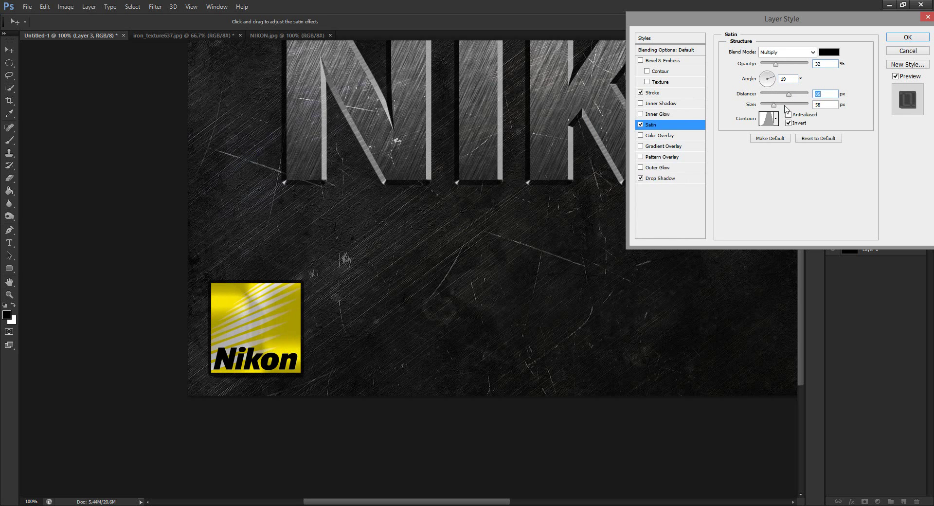
{"action": "mouse_move", "coordinate": [774, 104]}
{"action": "left_mouse_down"}
{"action": "mouse_move", "coordinate": [763, 105]}
{"action": "mouse_move", "coordinate": [776, 107]}
{"action": "left_mouse_up"}
{"action": "left_click_drag", "start_coordinate": [787, 64], "coordinate": [781, 64]}
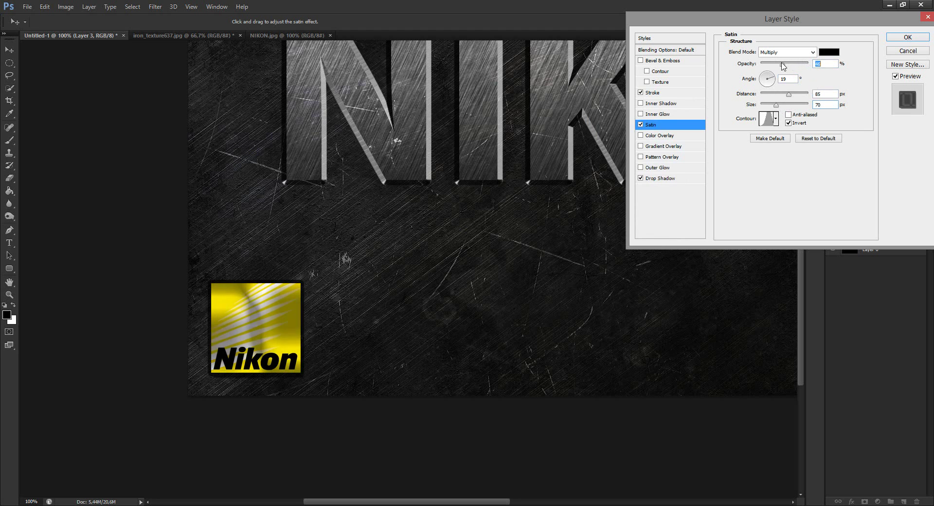
{"action": "left_click", "coordinate": [908, 38]}
{"action": "key", "text": "z"}
{"action": "left_click_drag", "start_coordinate": [513, 213], "coordinate": [540, 227]}
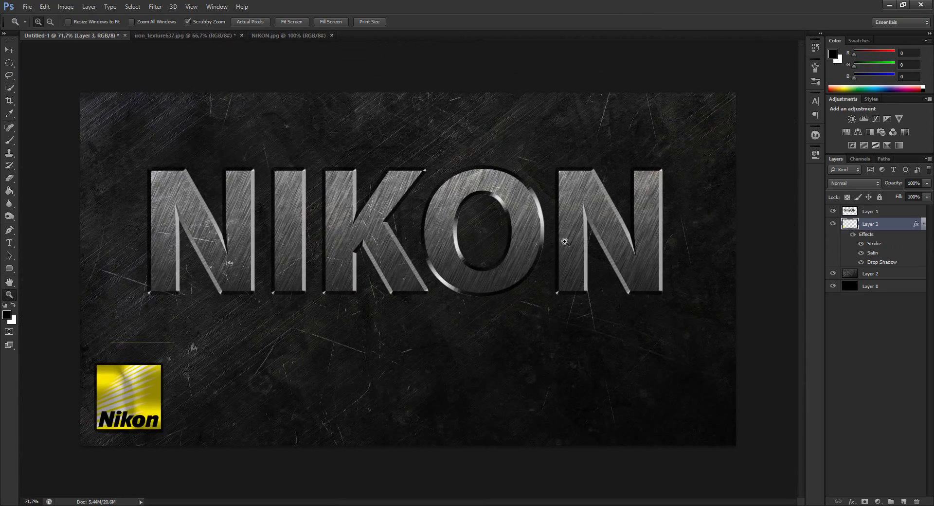